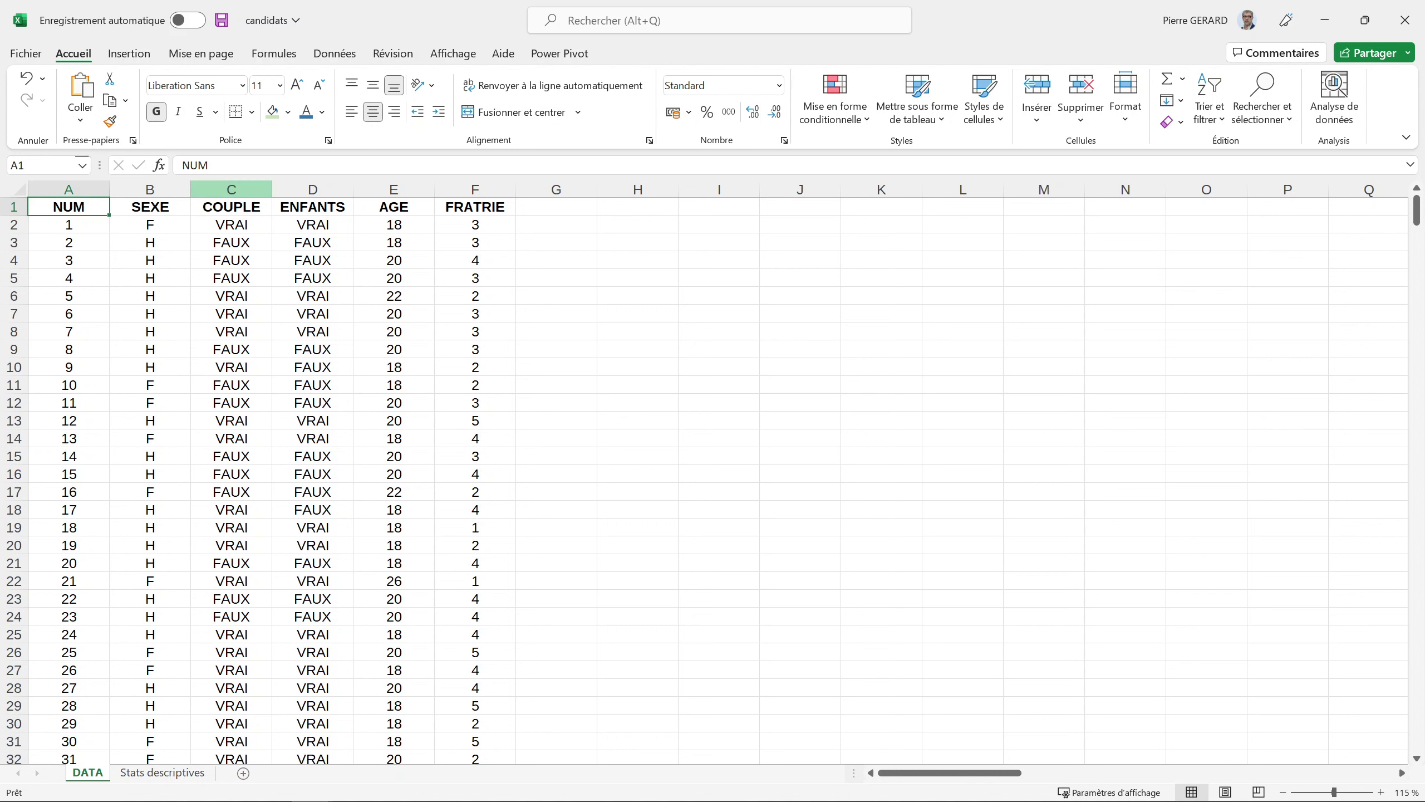
Step: Select the entire COUPLE and ENFANTS columns together
left_click(230, 190)
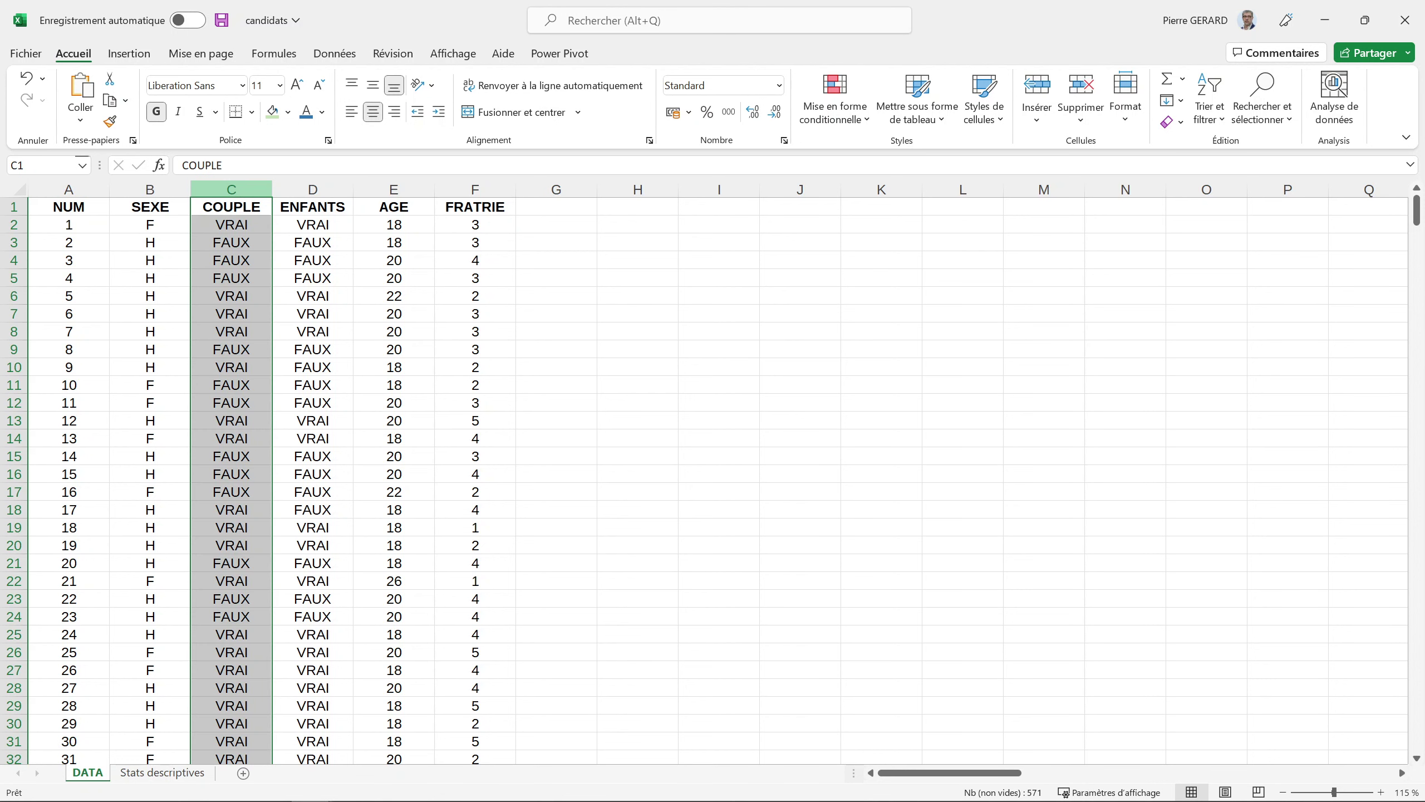
left_click(226, 187)
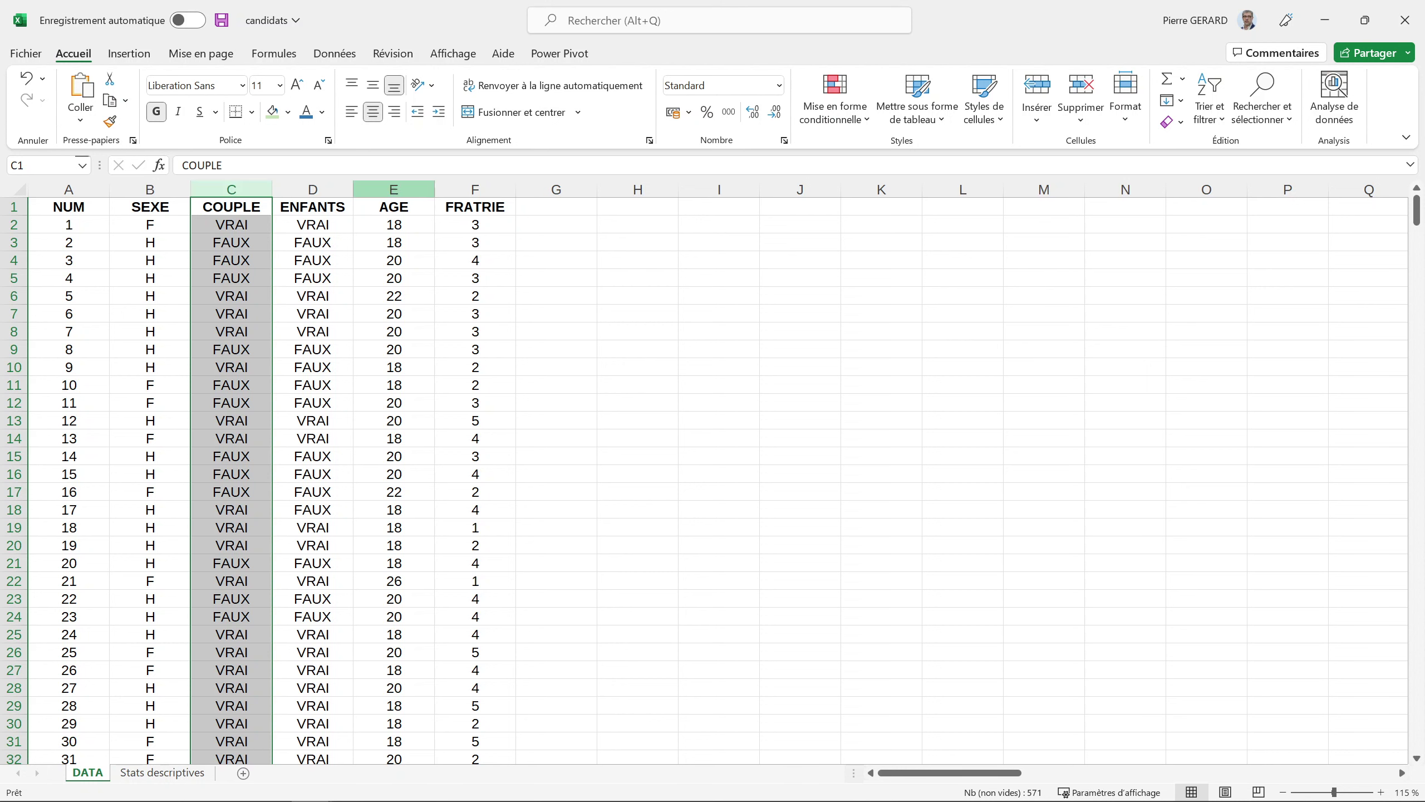
left_click(395, 189, "ctrl")
left_click(394, 190, "ctrl")
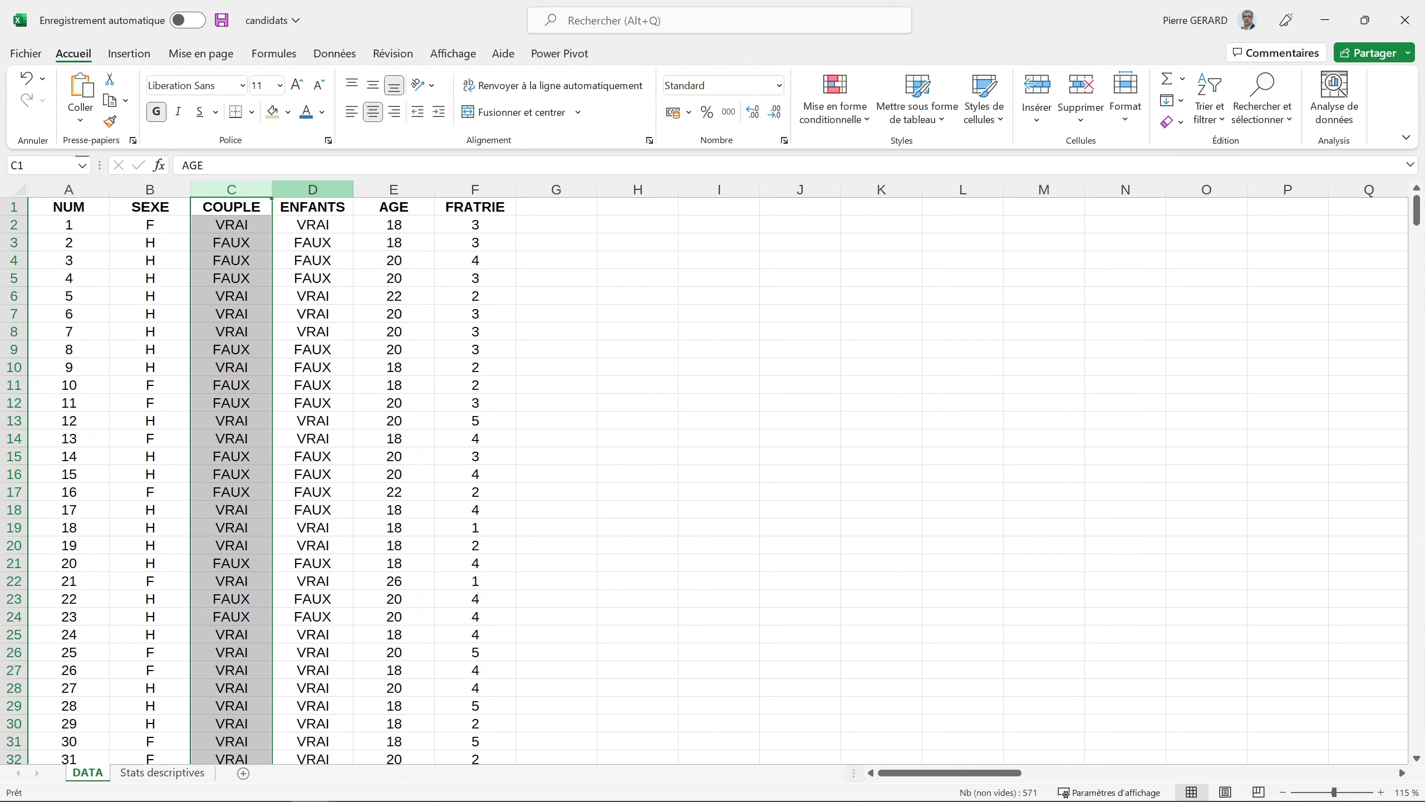
left_click(312, 189, "shift")
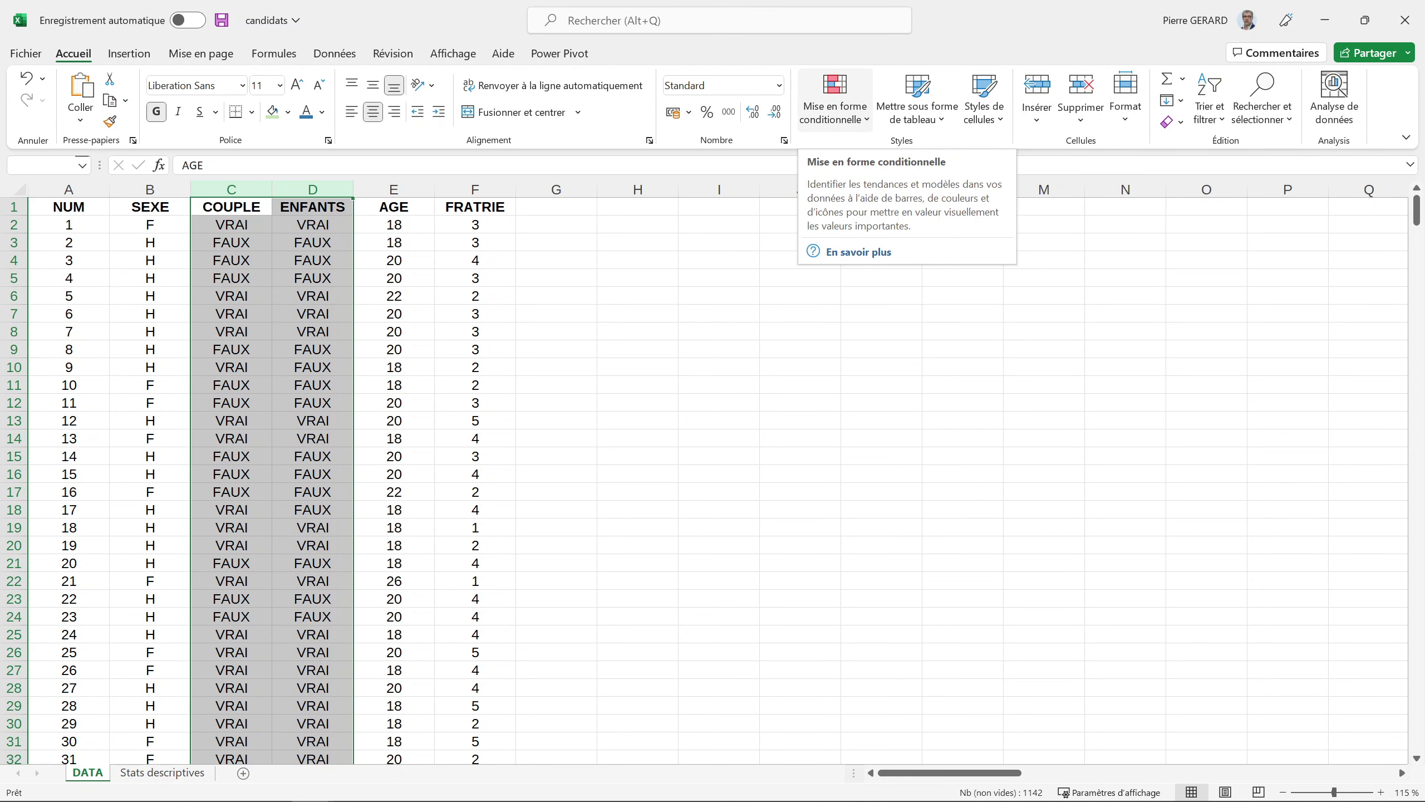
Step: Look through the conditional formatting categories: cell highlighting, top/bottom values, data bars and colour scales
left_click(835, 98)
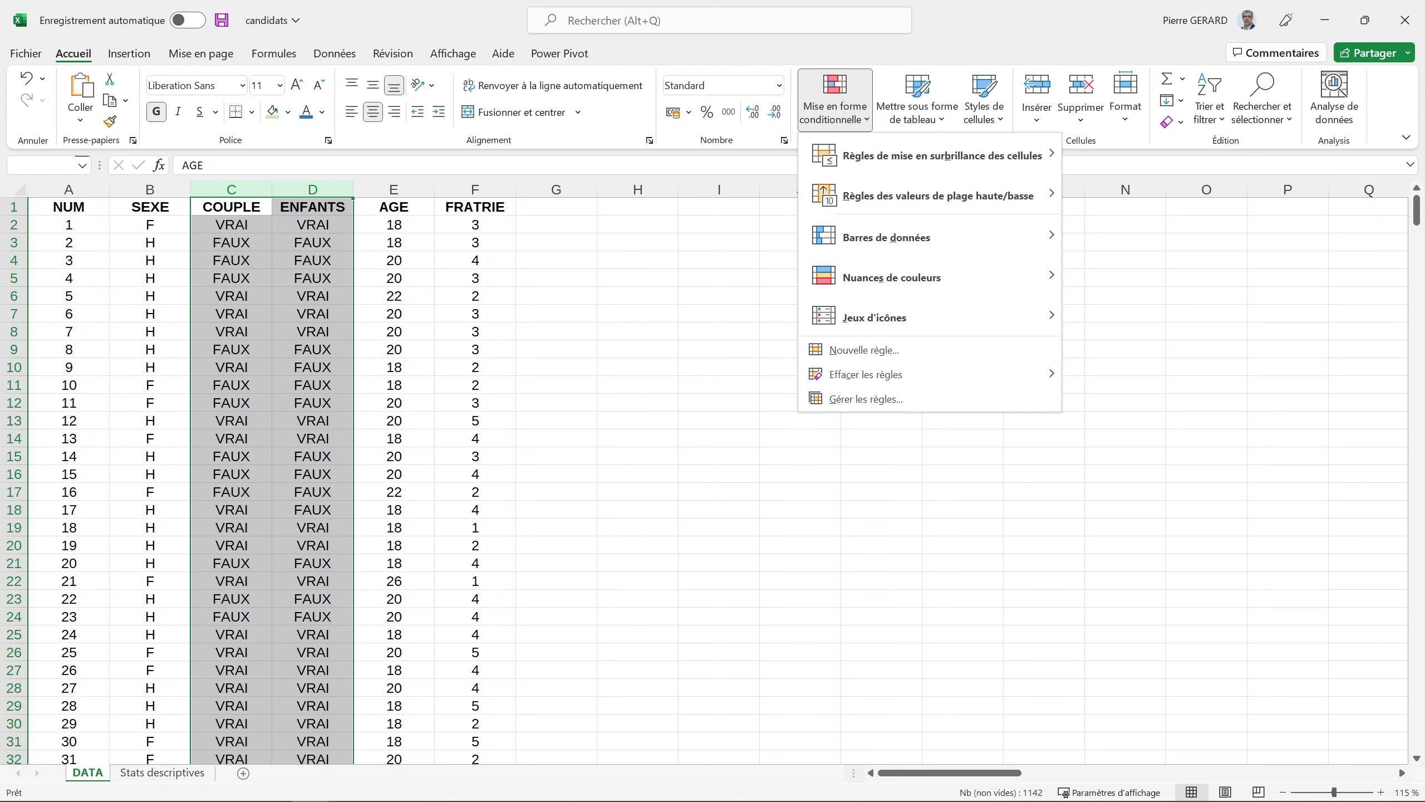
mouse_move(942, 155)
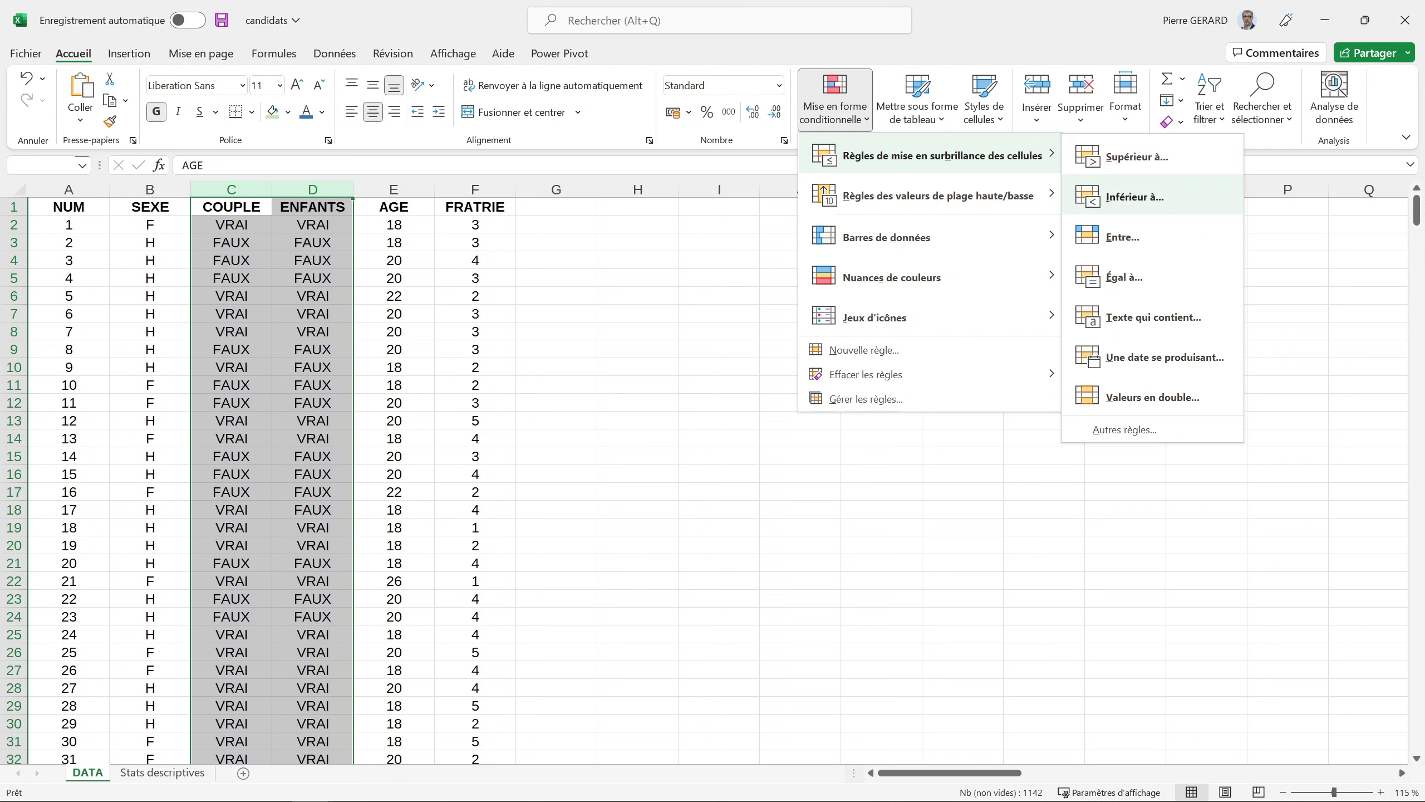
mouse_move(938, 195)
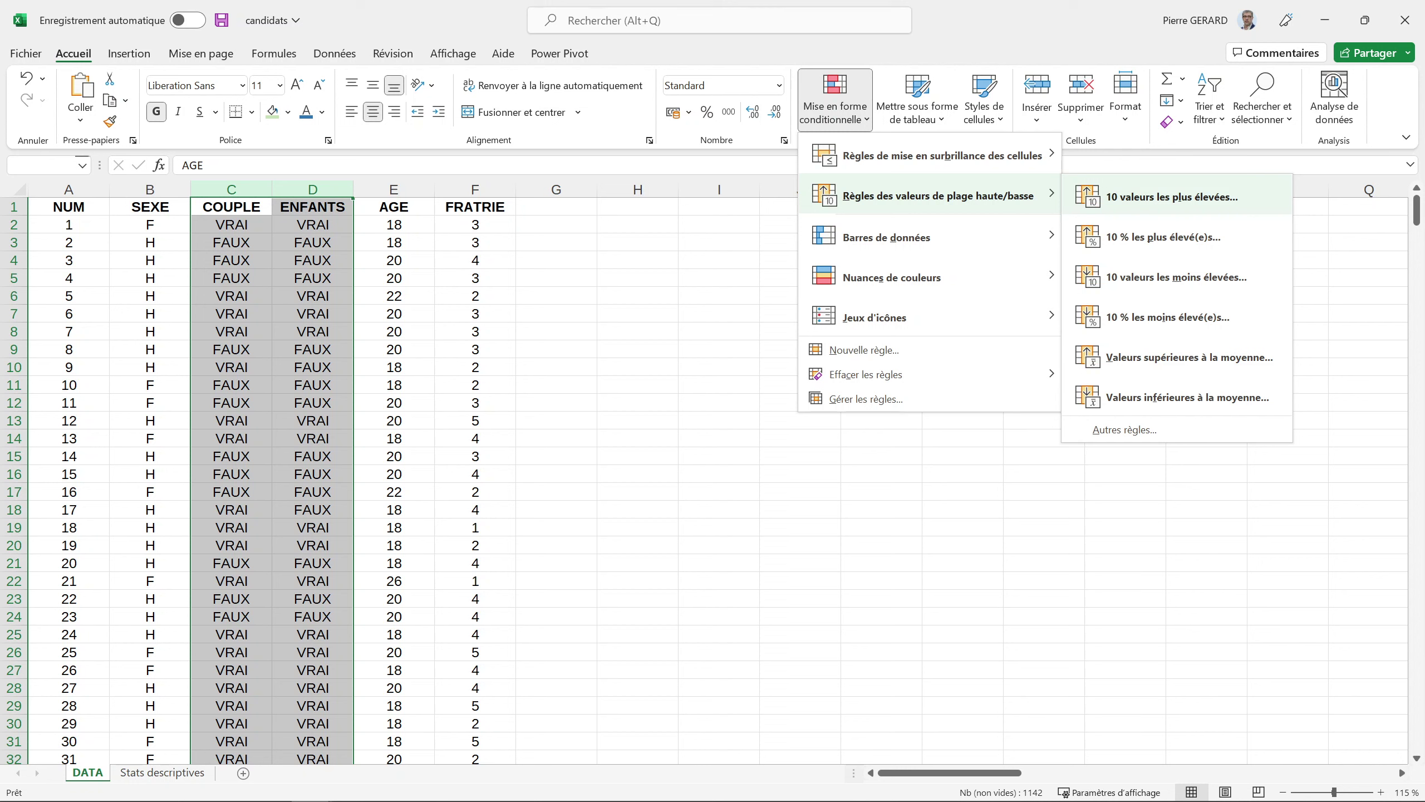
key("Down")
key("Down")
key("Down")
key("Down")
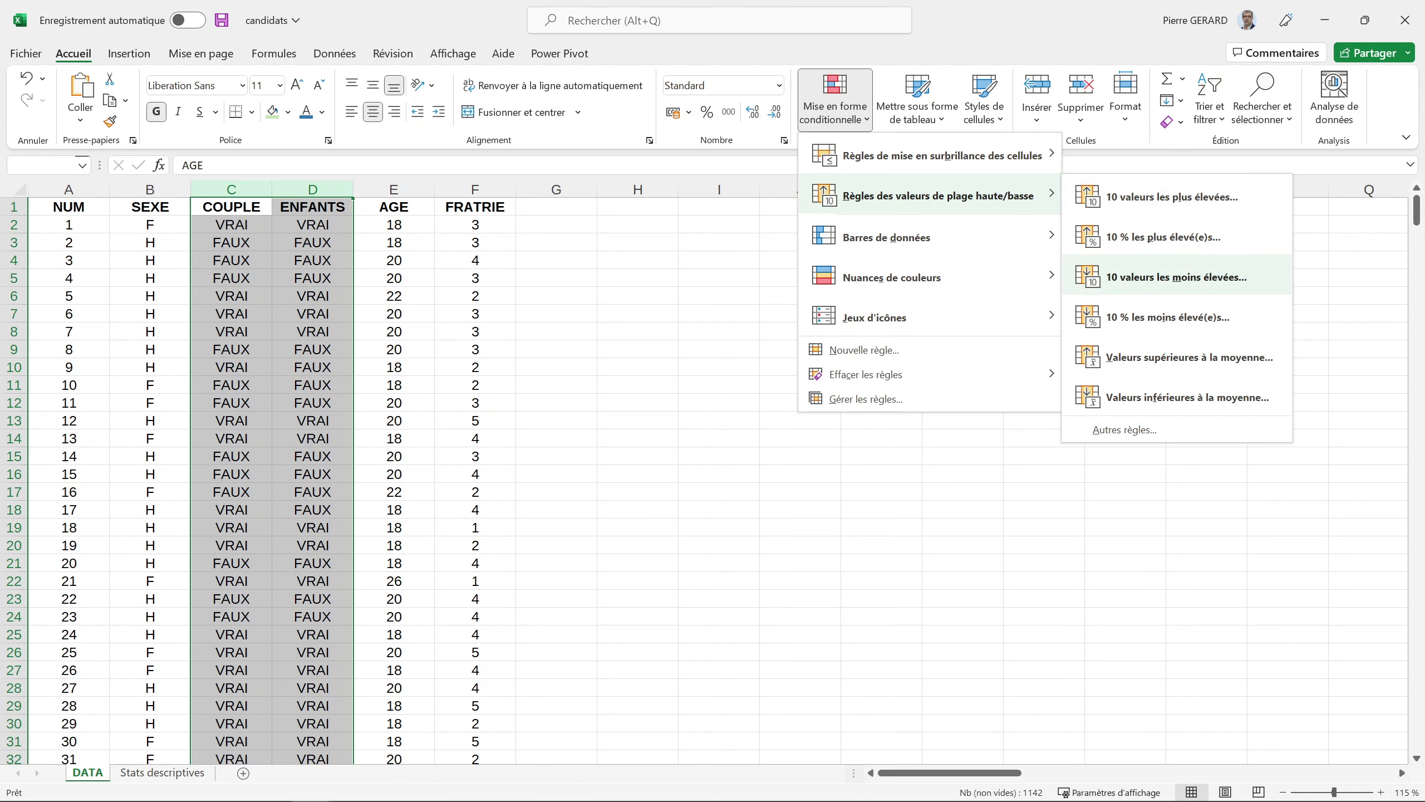
key("Up")
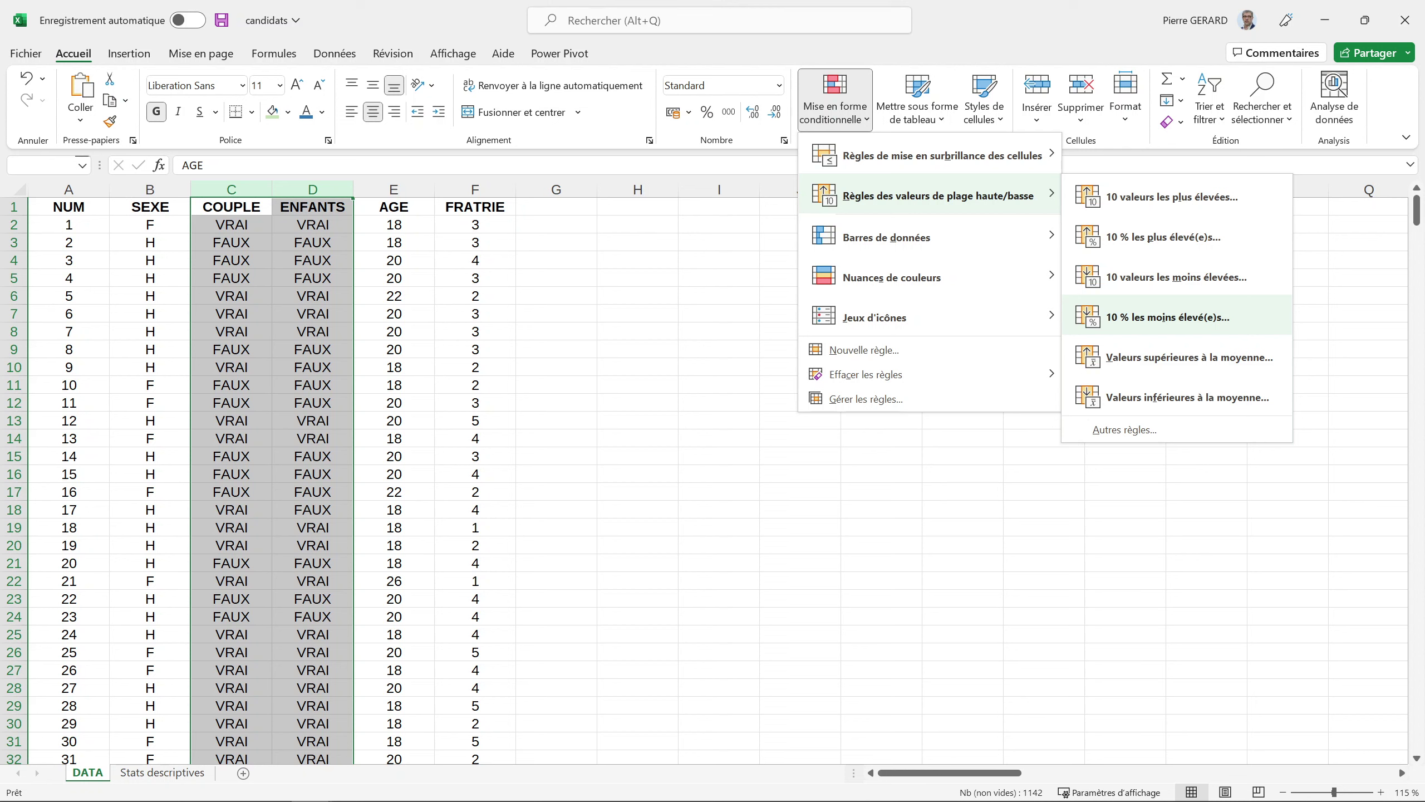
mouse_move(926, 237)
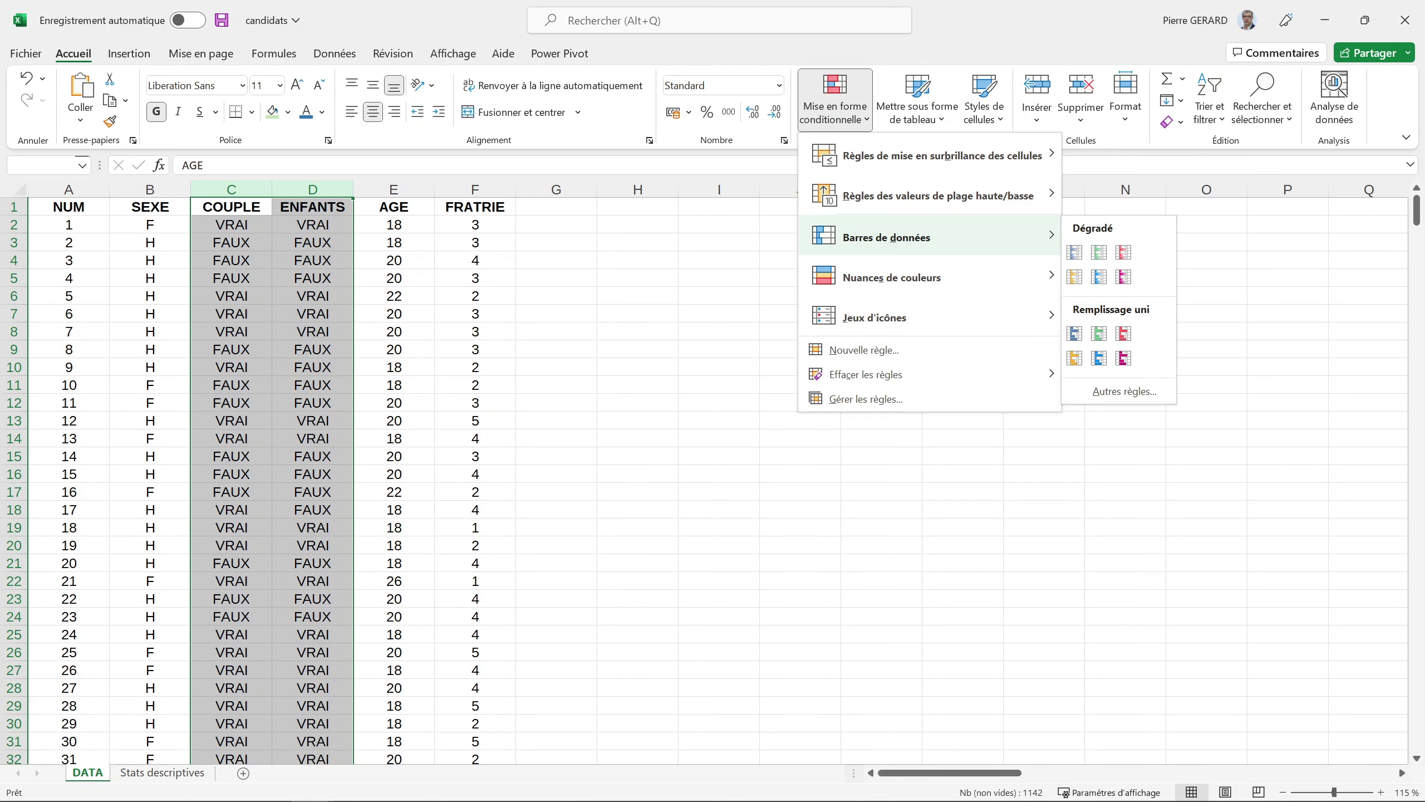
mouse_move(926, 277)
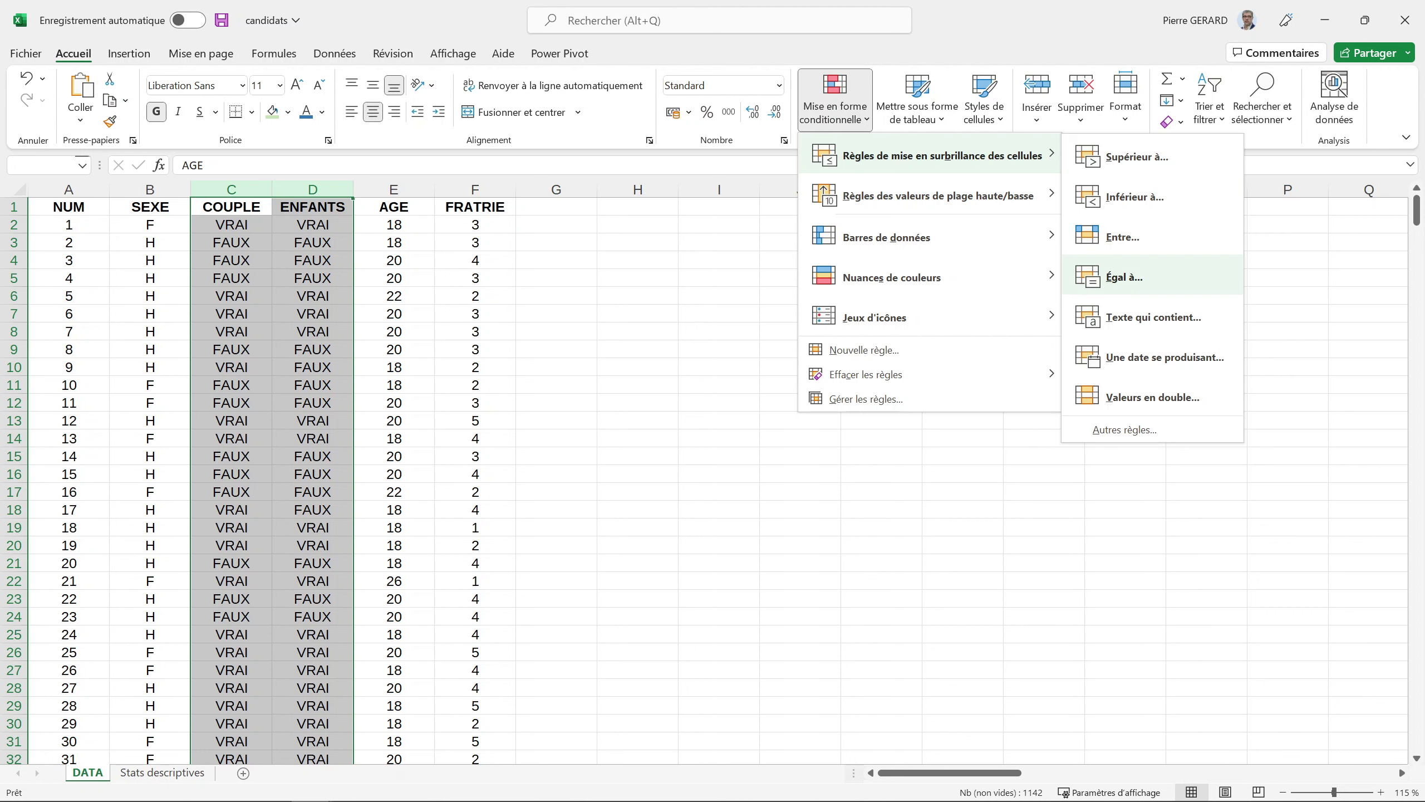
Step: Set up an "Égal à" conditional formatting rule for the value VRAI on the COUPLE and ENFANTS columns, using a custom format
left_click(1124, 276)
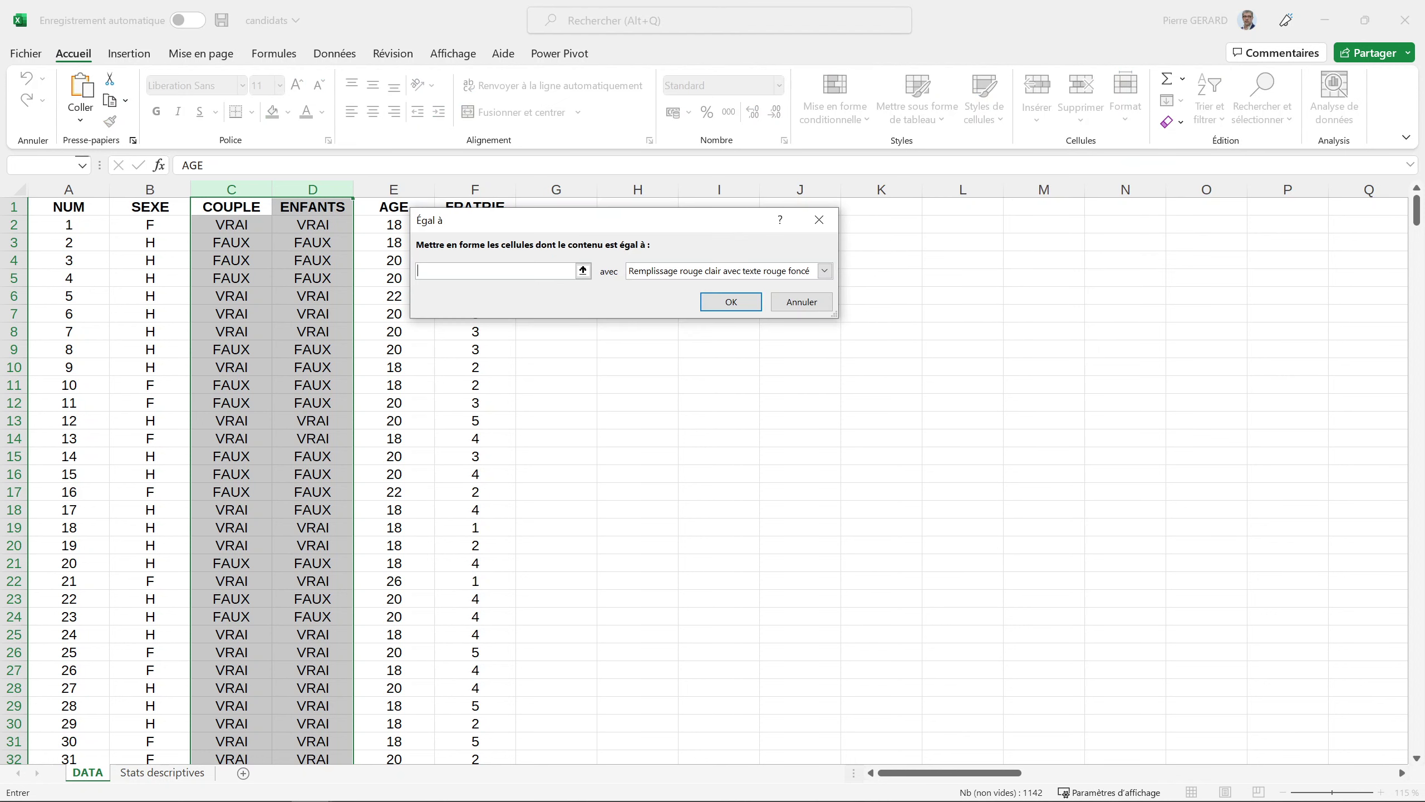
type("VRAI")
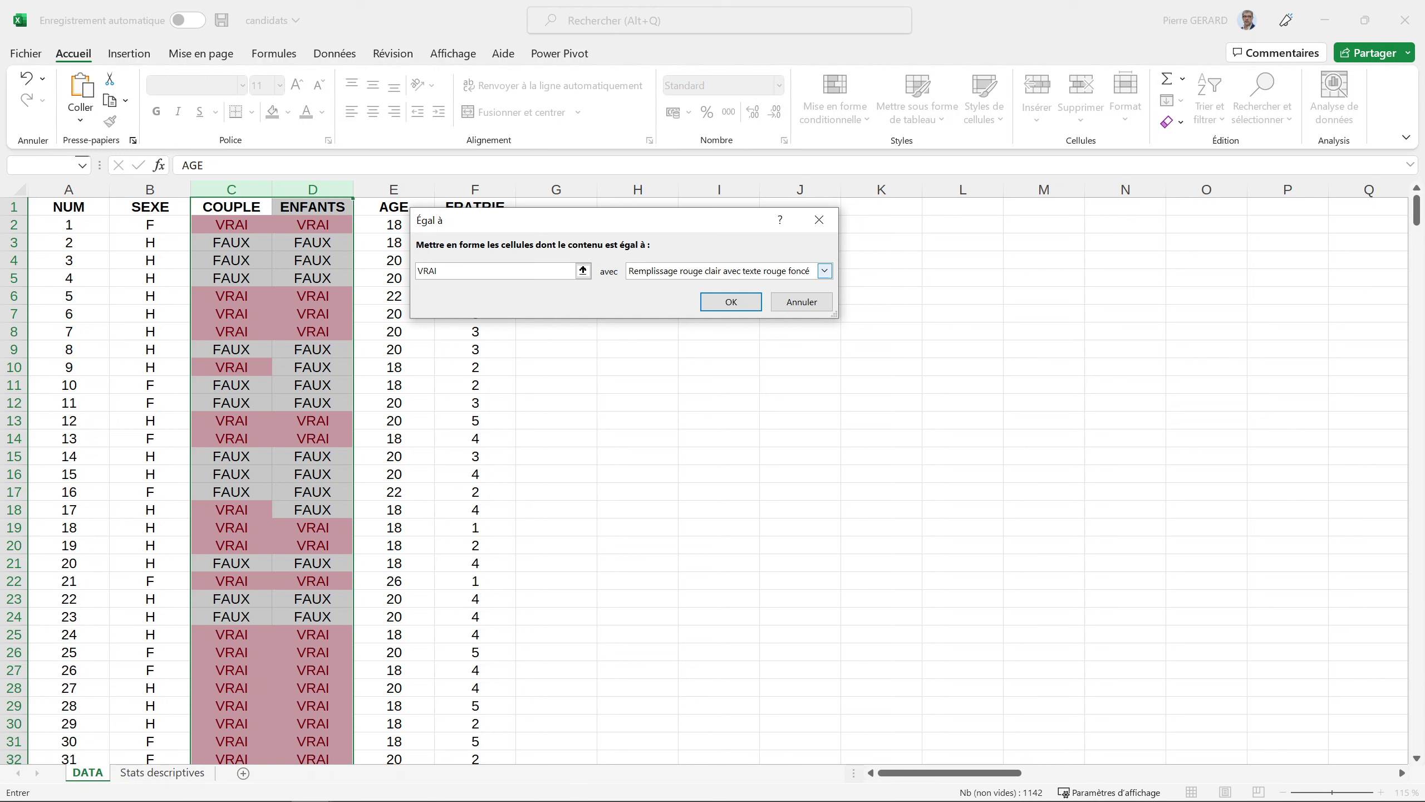
left_click(824, 271)
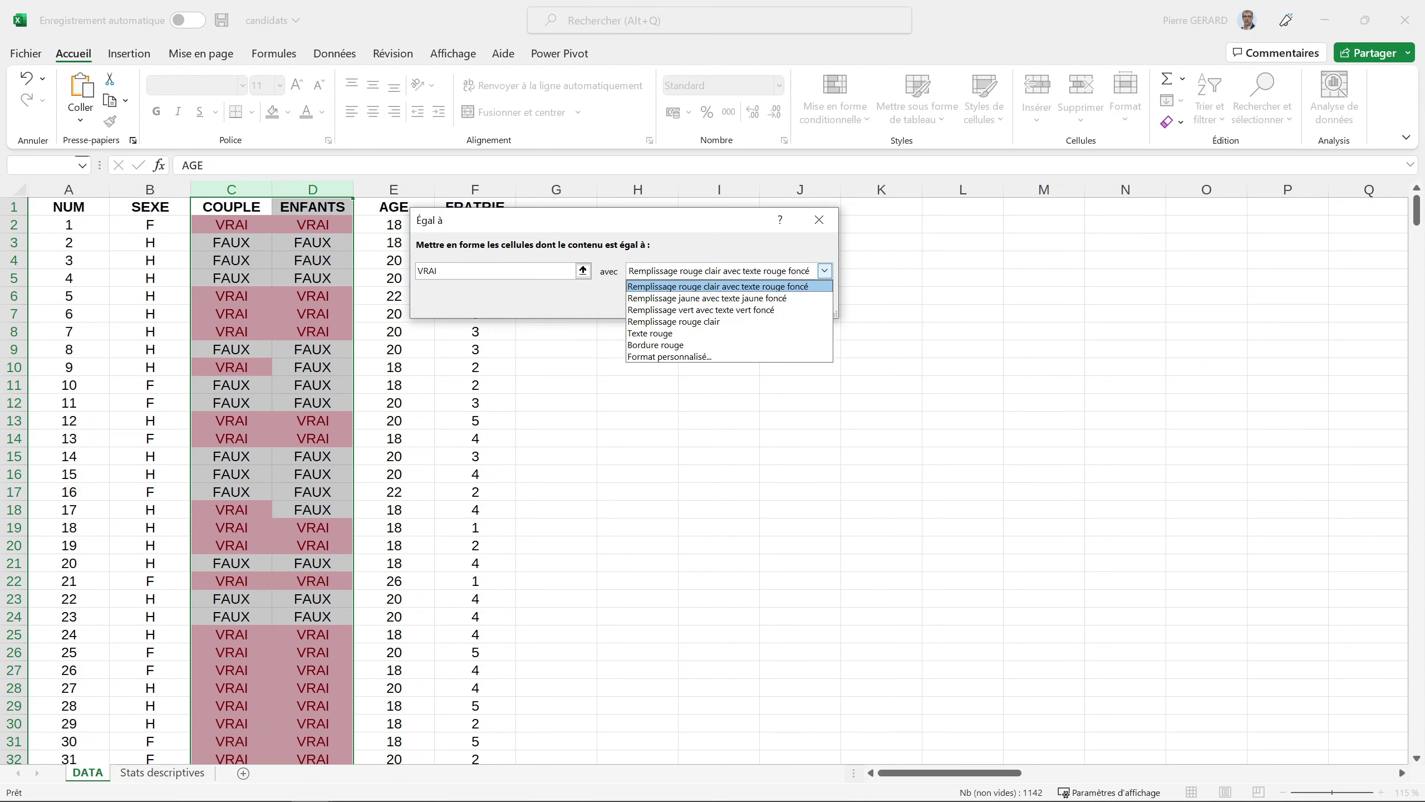
key("Down")
key("Down")
key("Down")
key("Down")
key("Down")
key("Down")
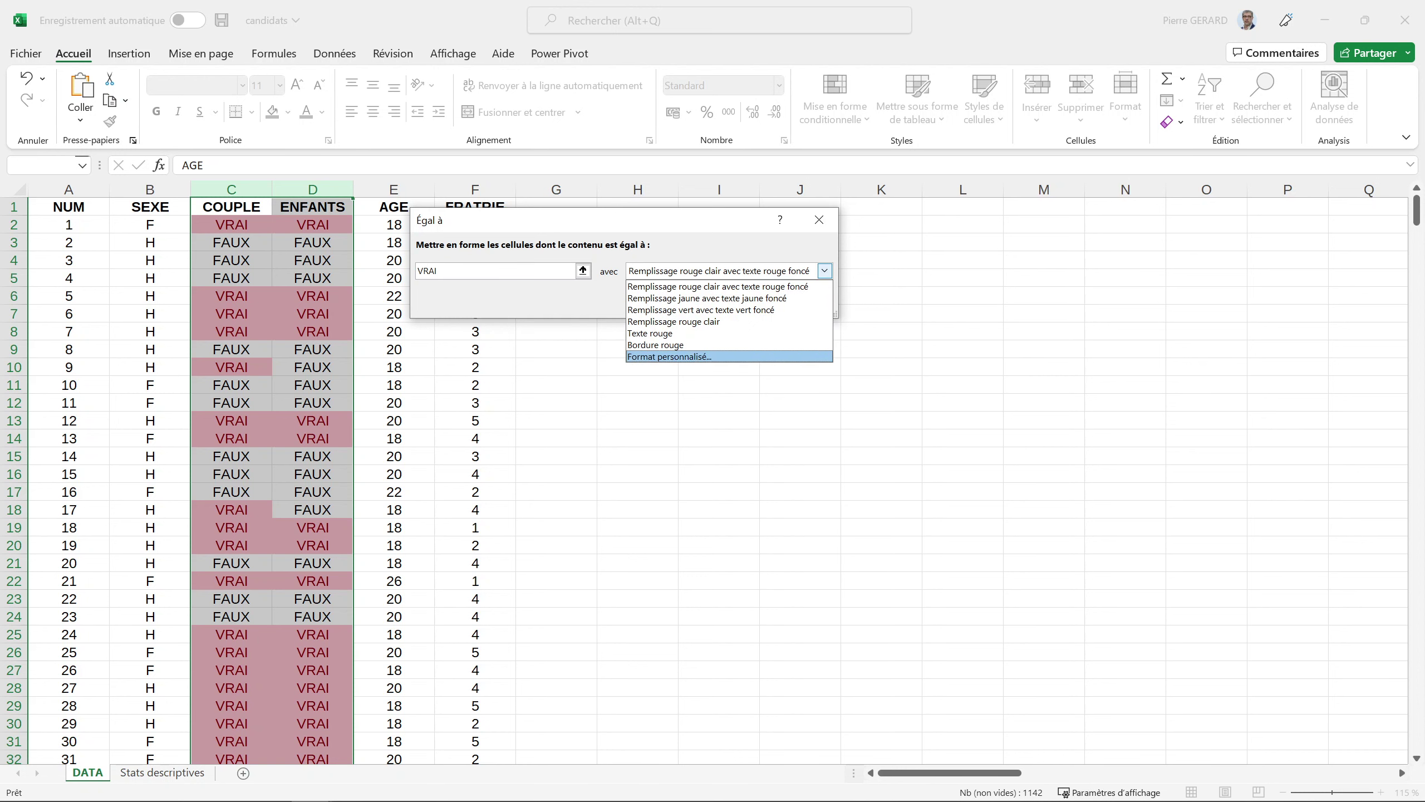
key("Return")
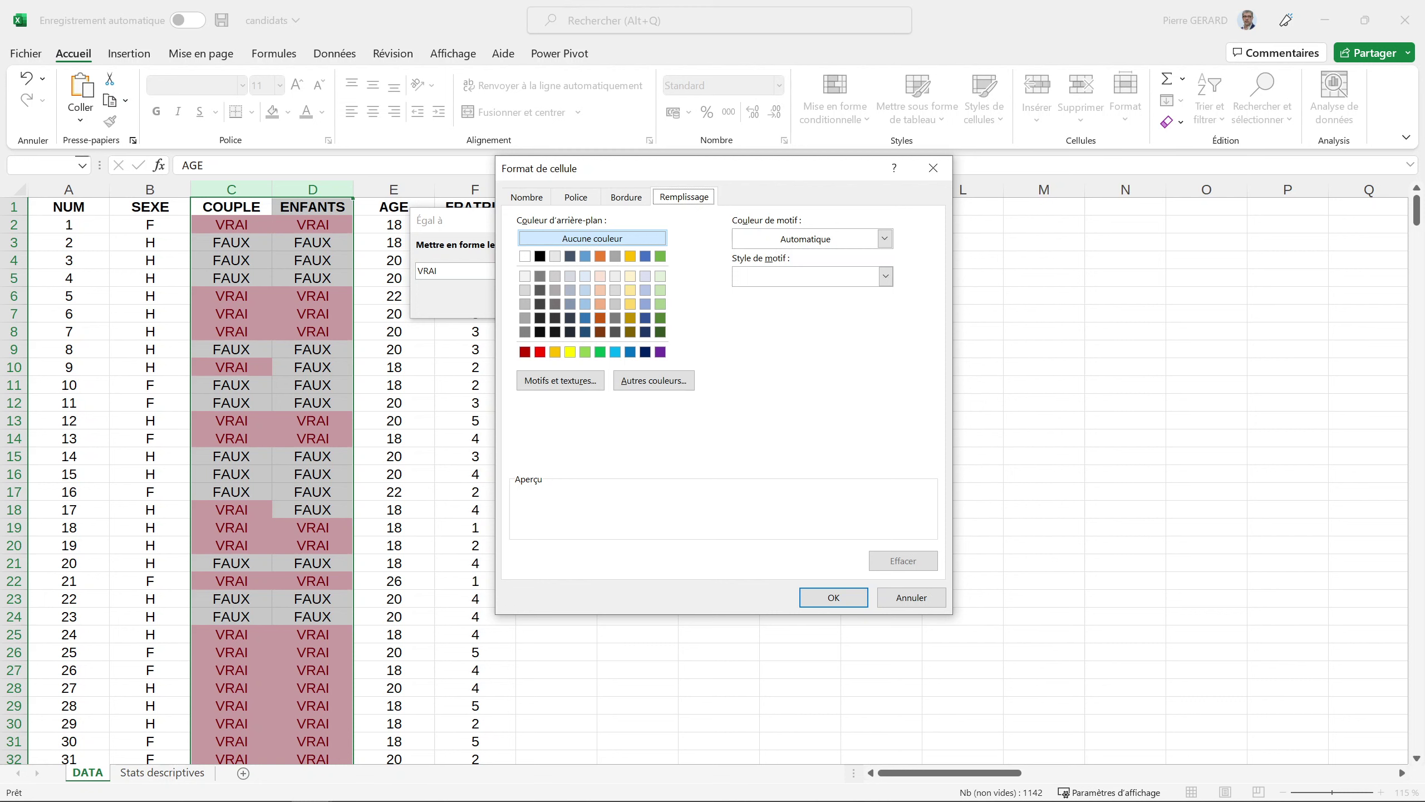
Step: Set the VRAI rule's font style to Gras and apply the rule
left_click(575, 196)
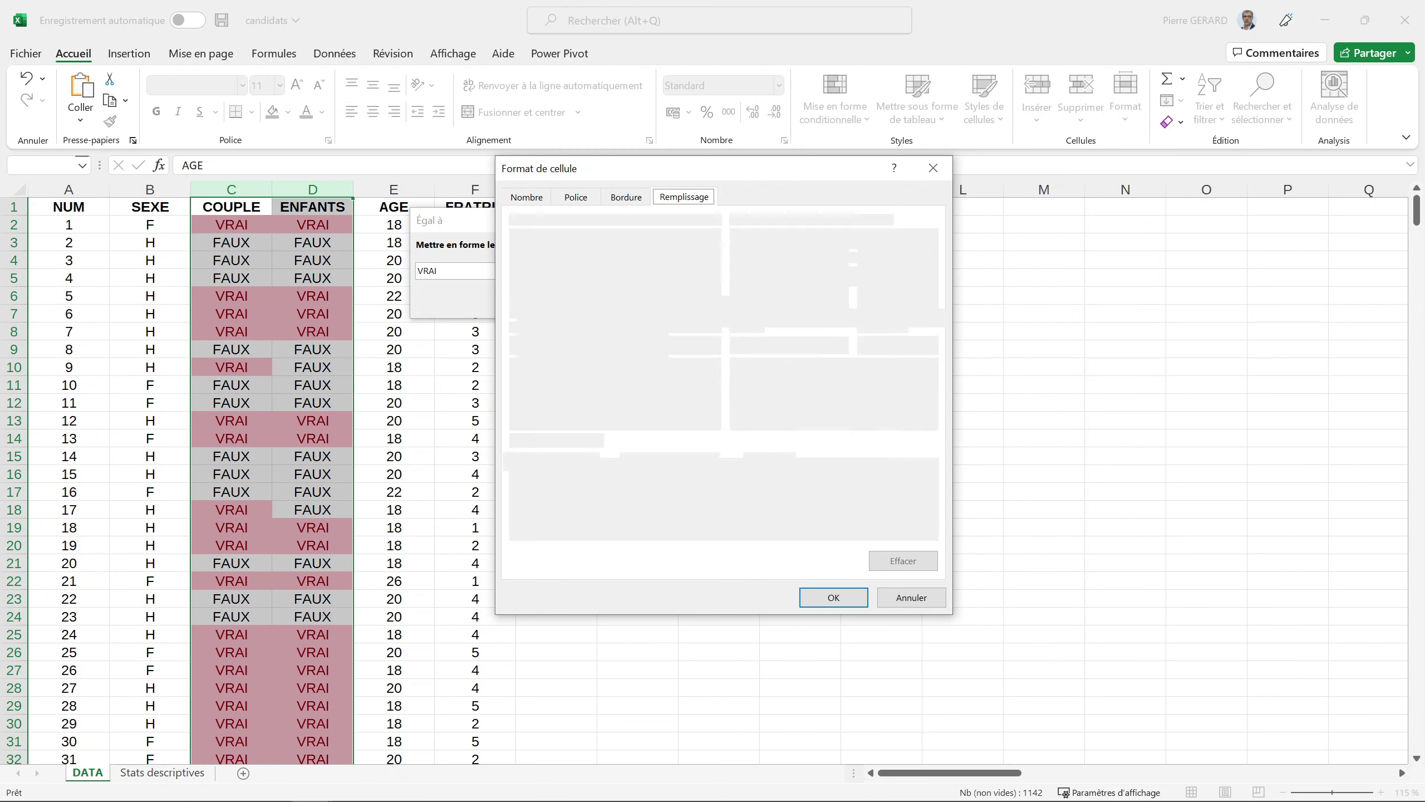
left_click(741, 276)
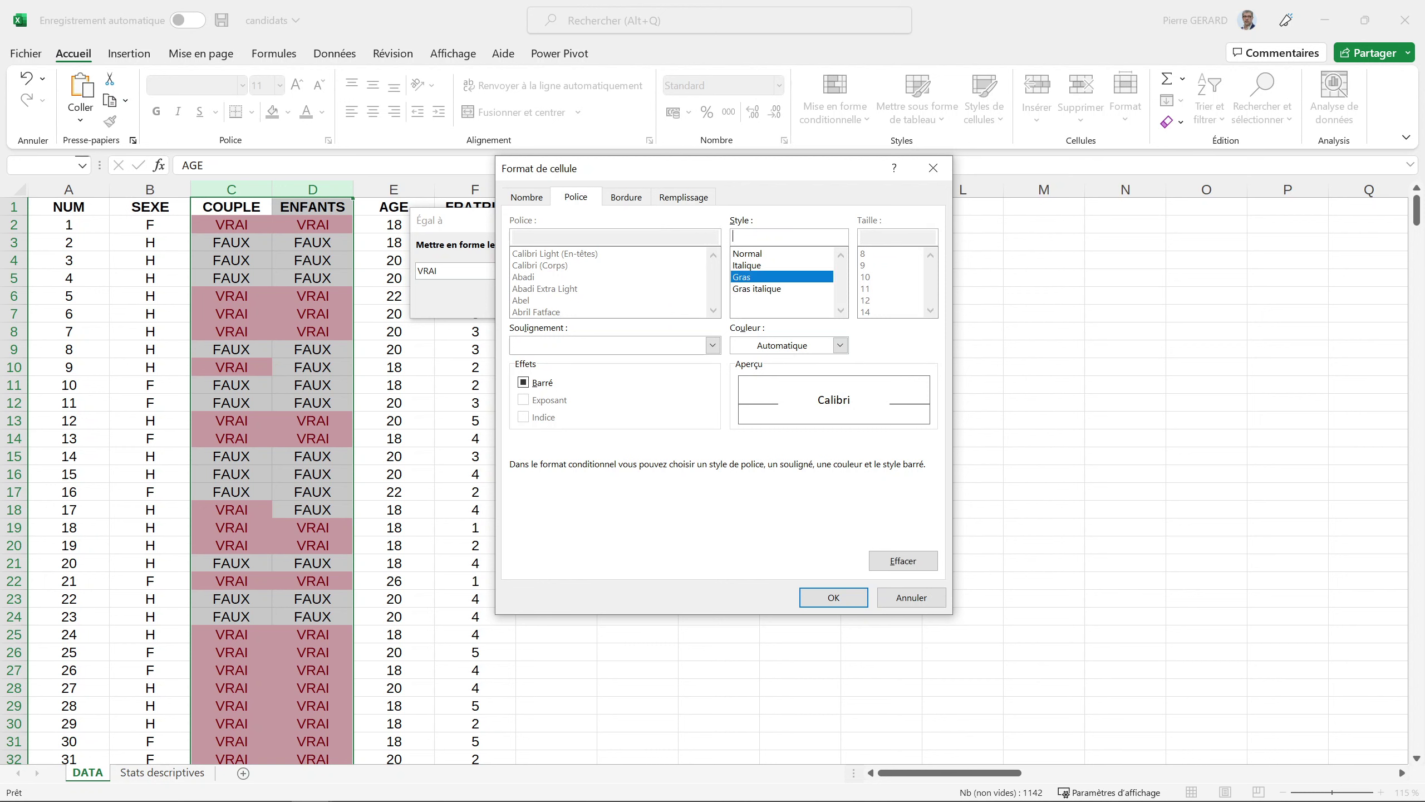
left_click(833, 597)
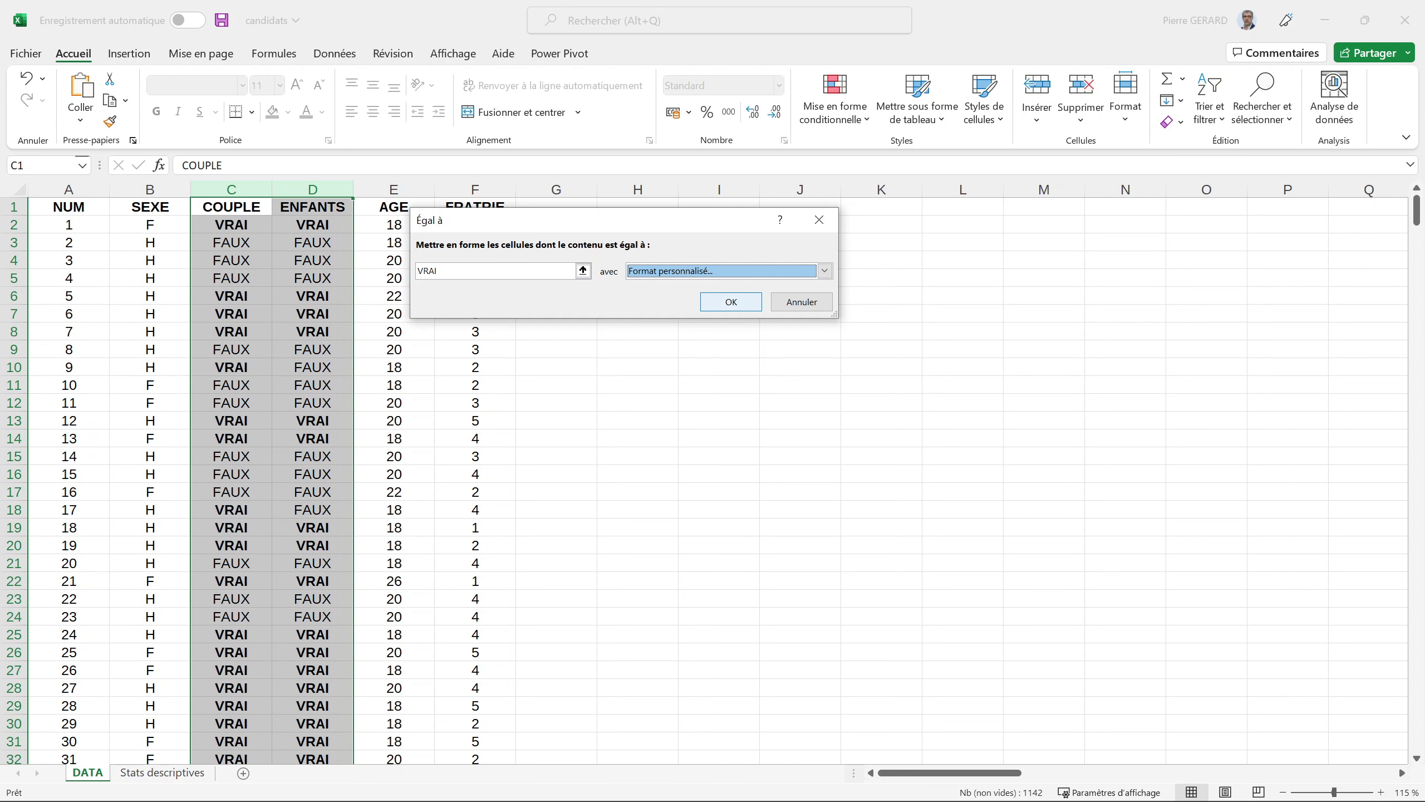
key("Return")
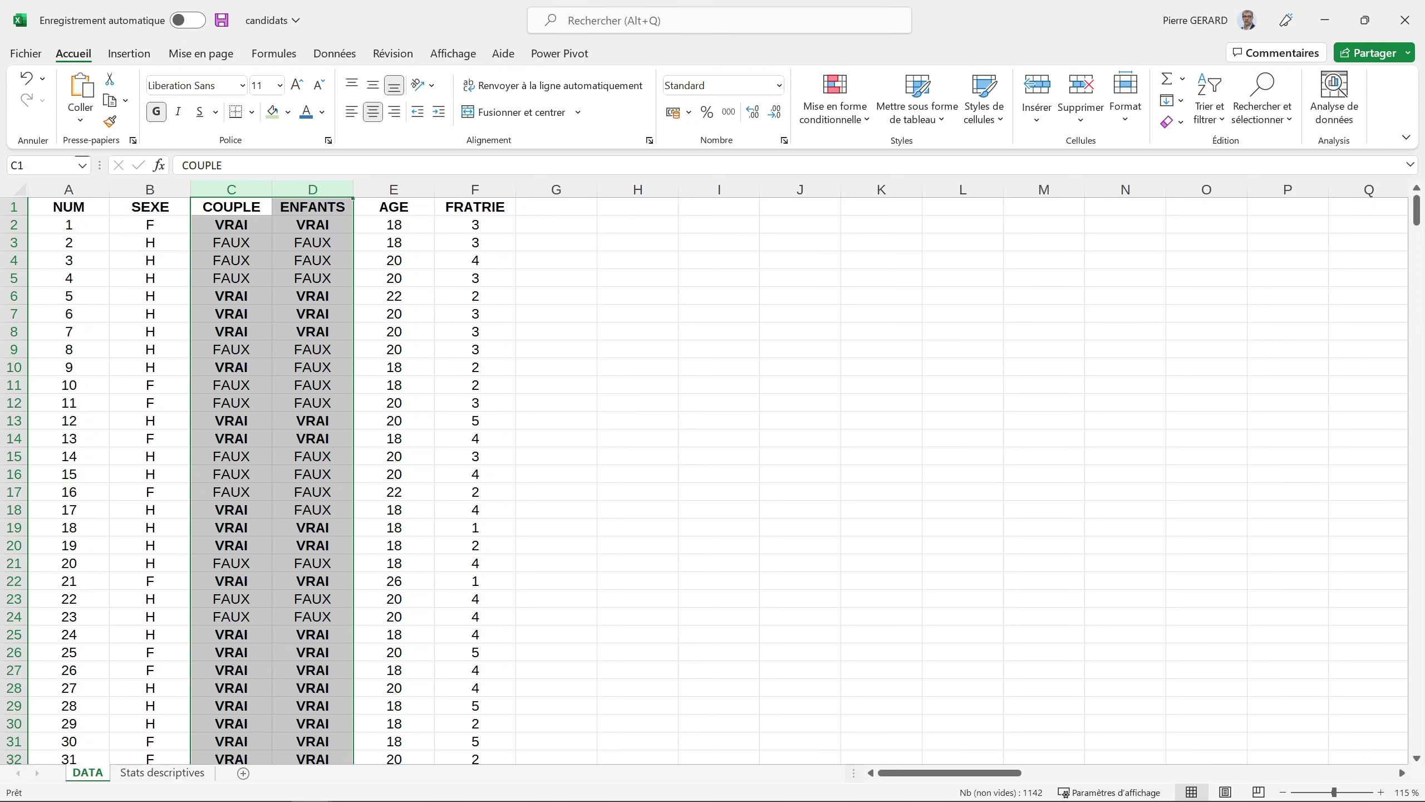
Step: Set up an "Égal à" conditional formatting rule for the value F on the SEXE column, using a custom format
left_click(150, 189)
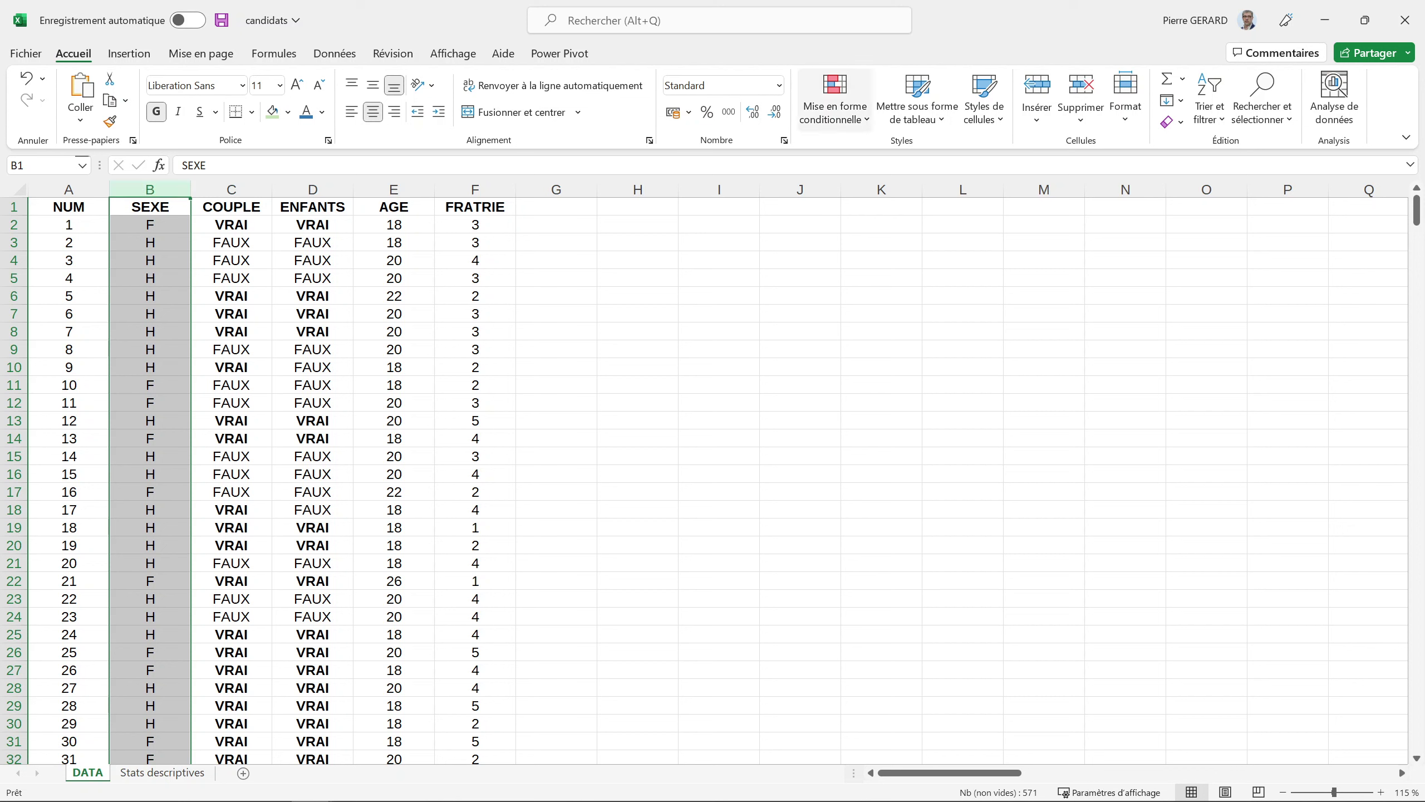
left_click(835, 107)
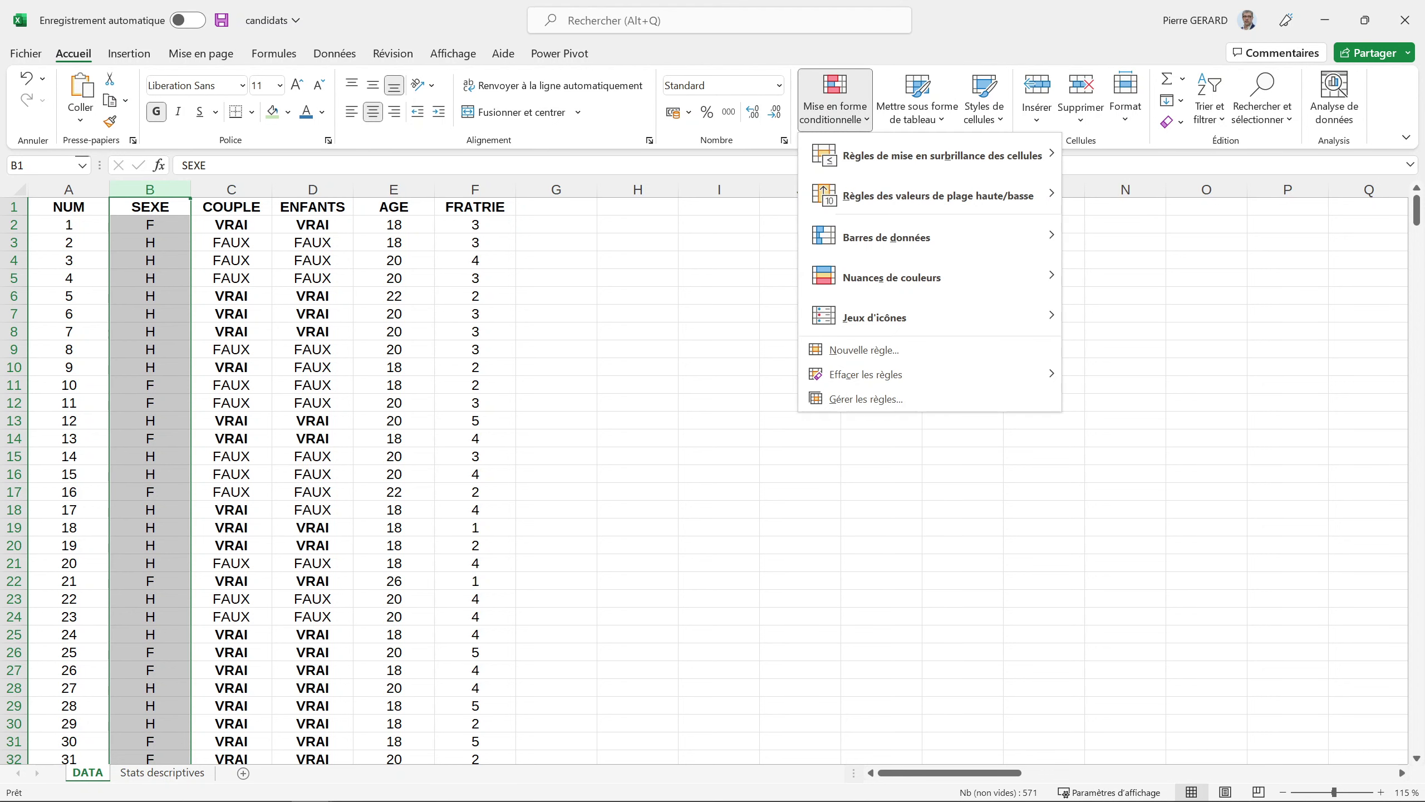
mouse_move(942, 155)
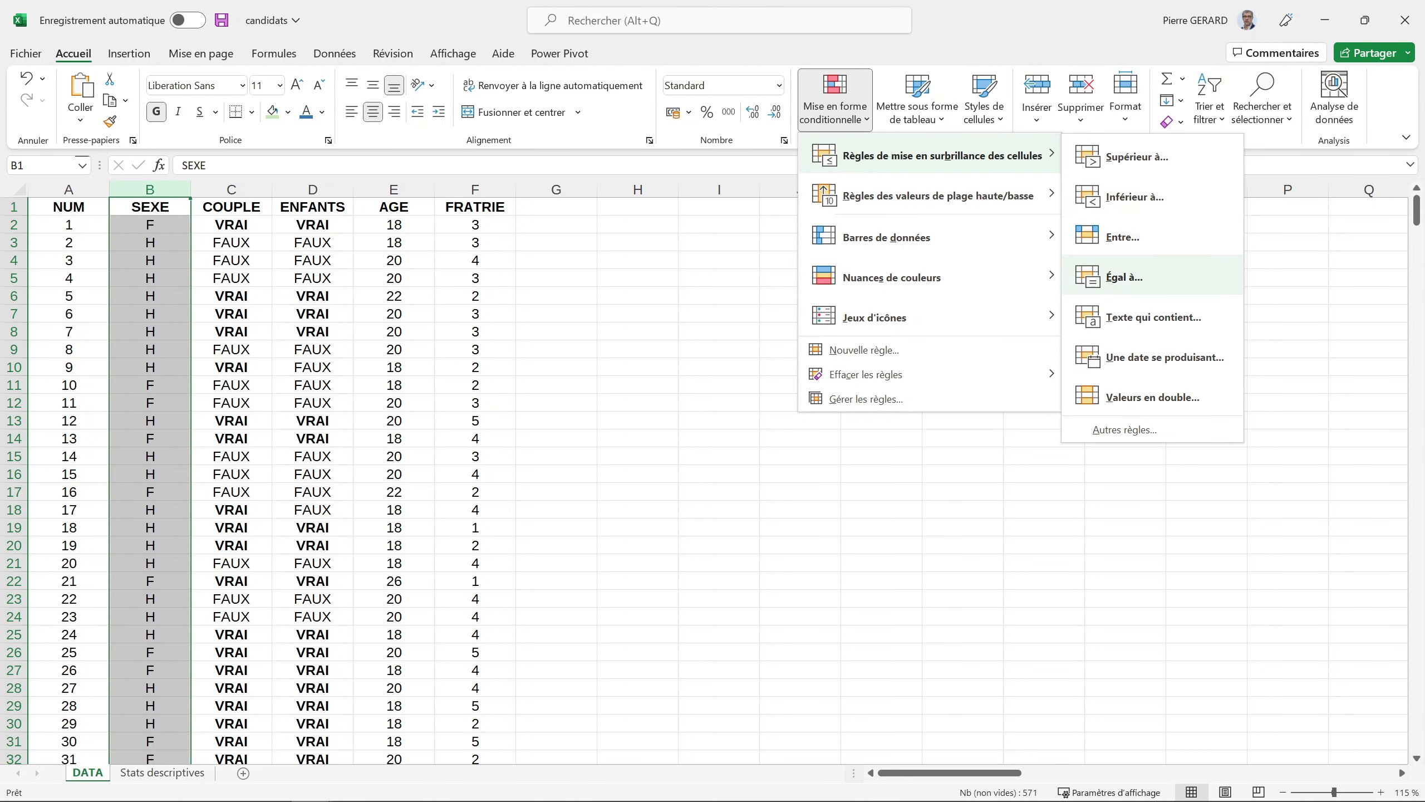
left_click(1102, 275)
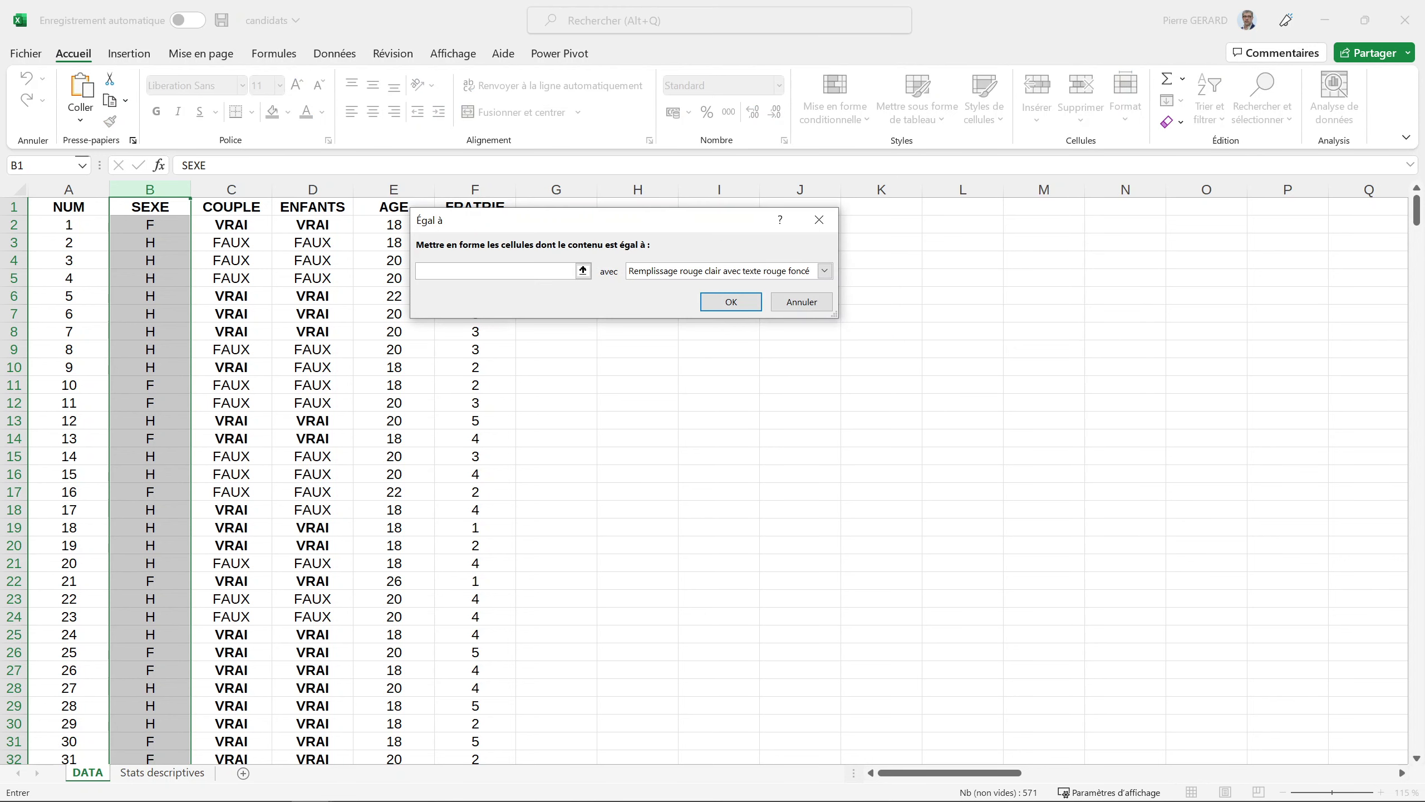
type("F")
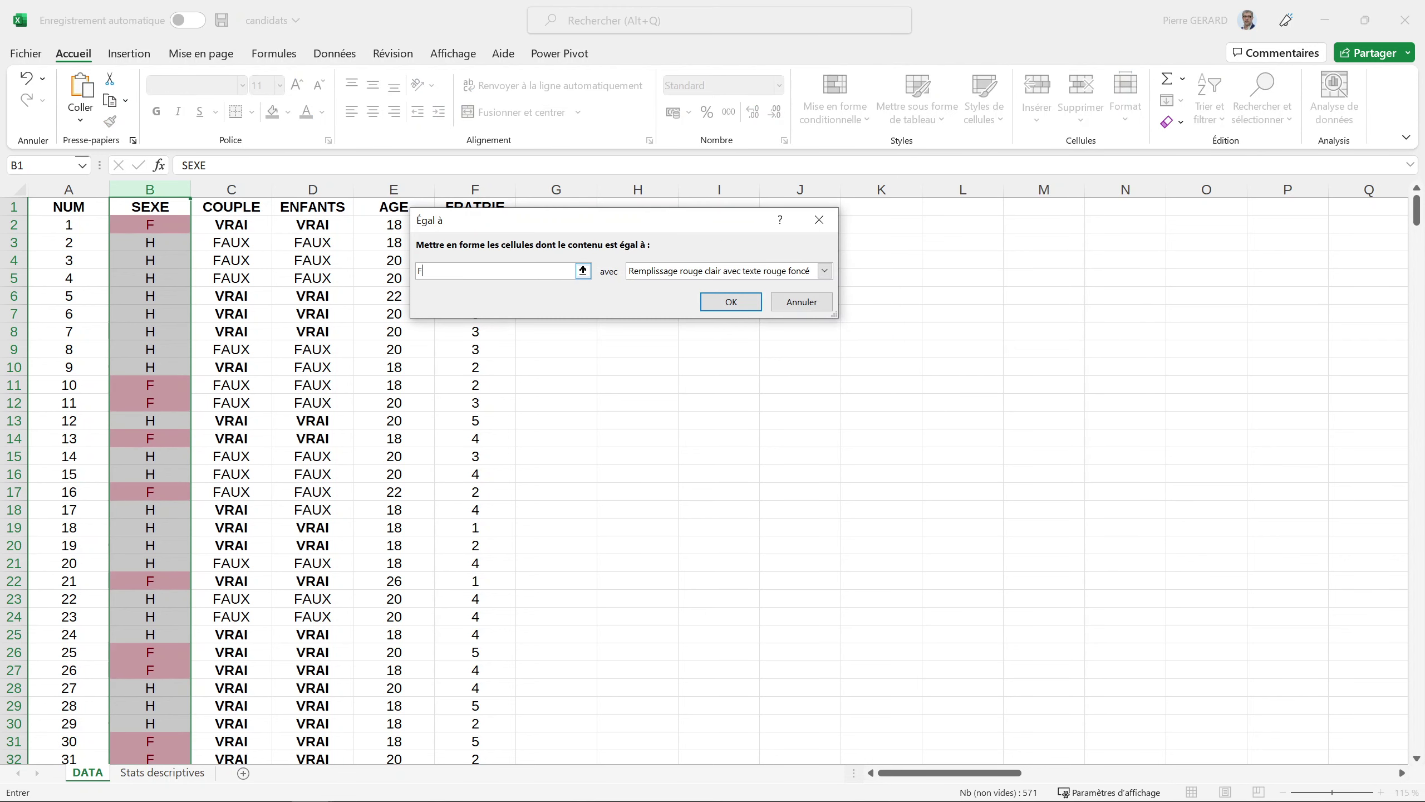
left_click(824, 271)
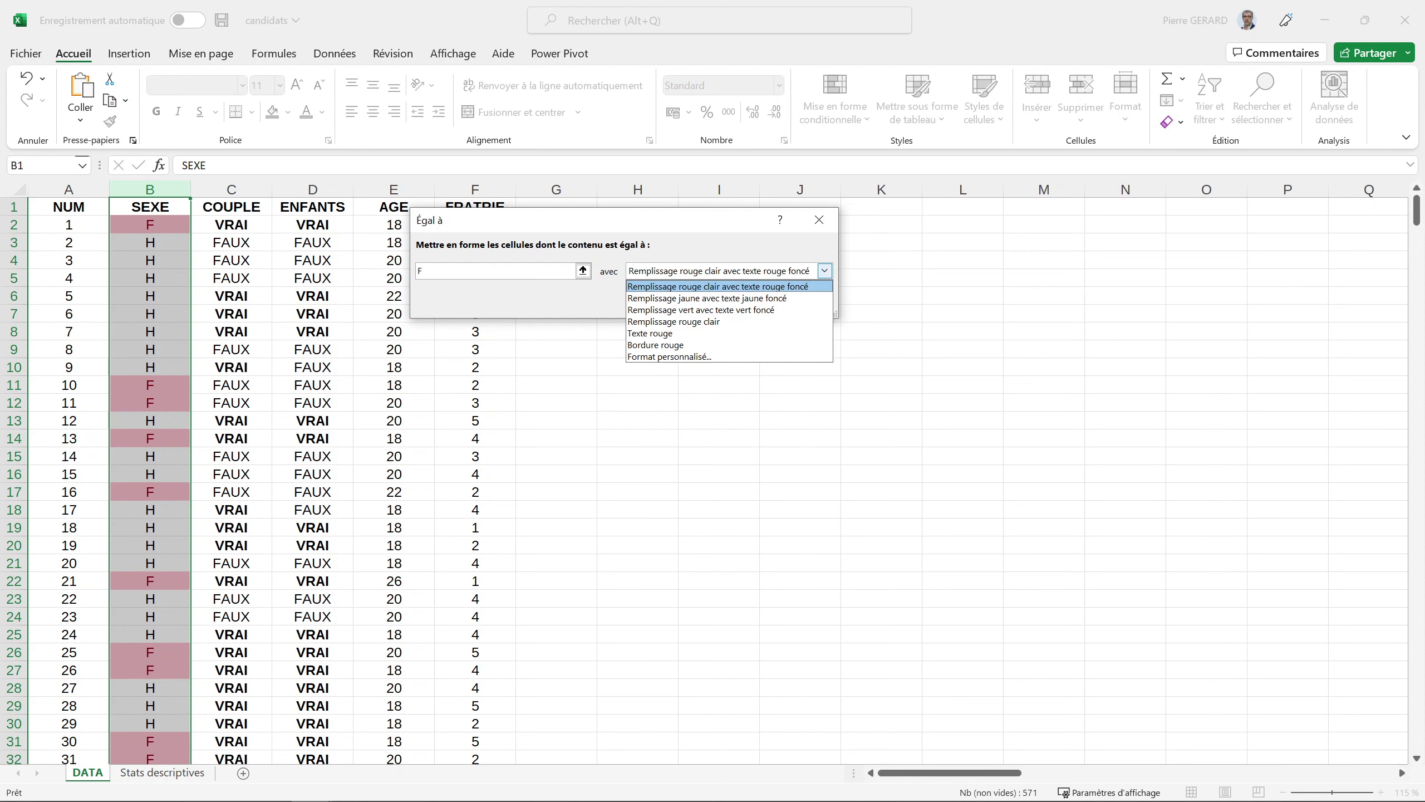
key("Return")
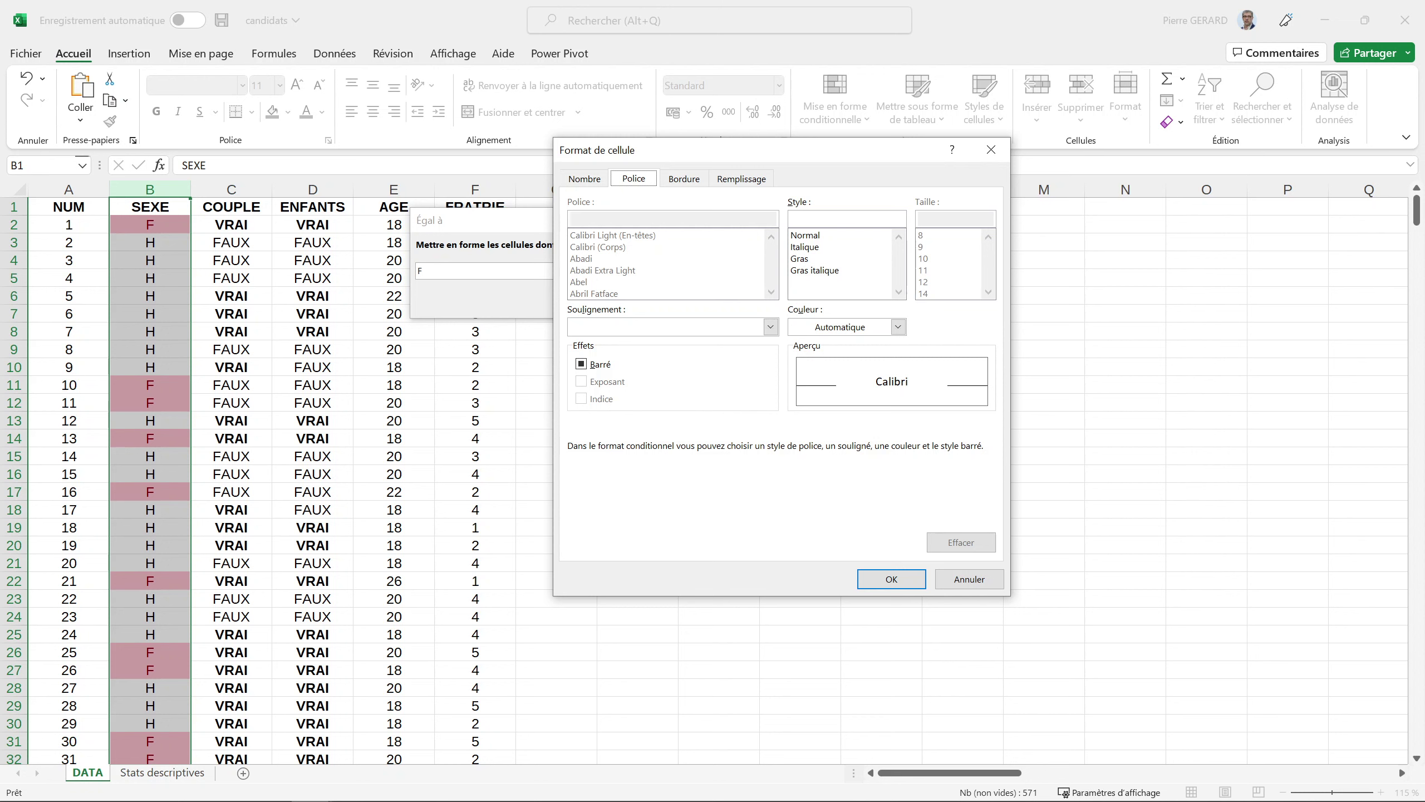
Step: Give the F rule a light blue background fill, apply it and deselect the column
key("ctrl+Tab")
key("ctrl+Tab")
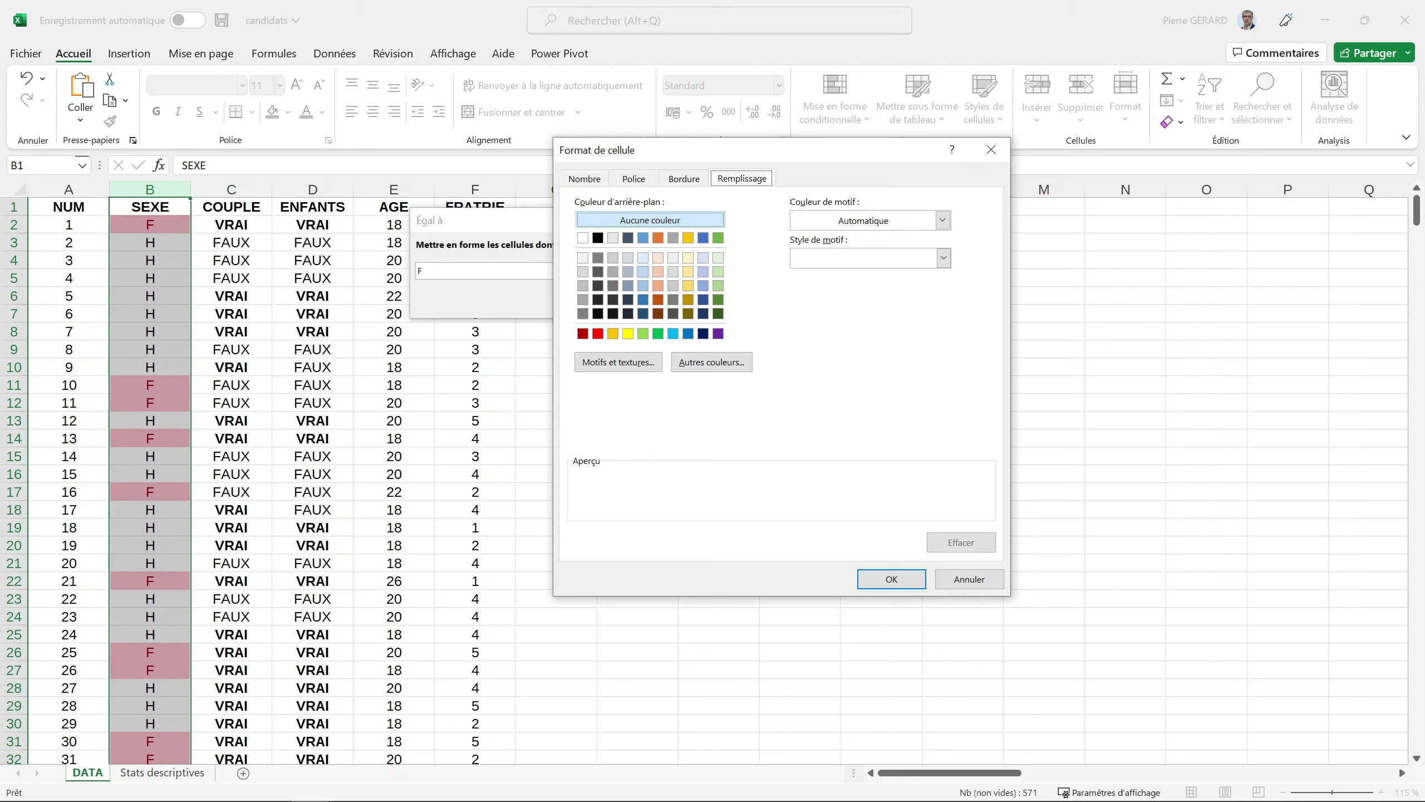
left_click(643, 271)
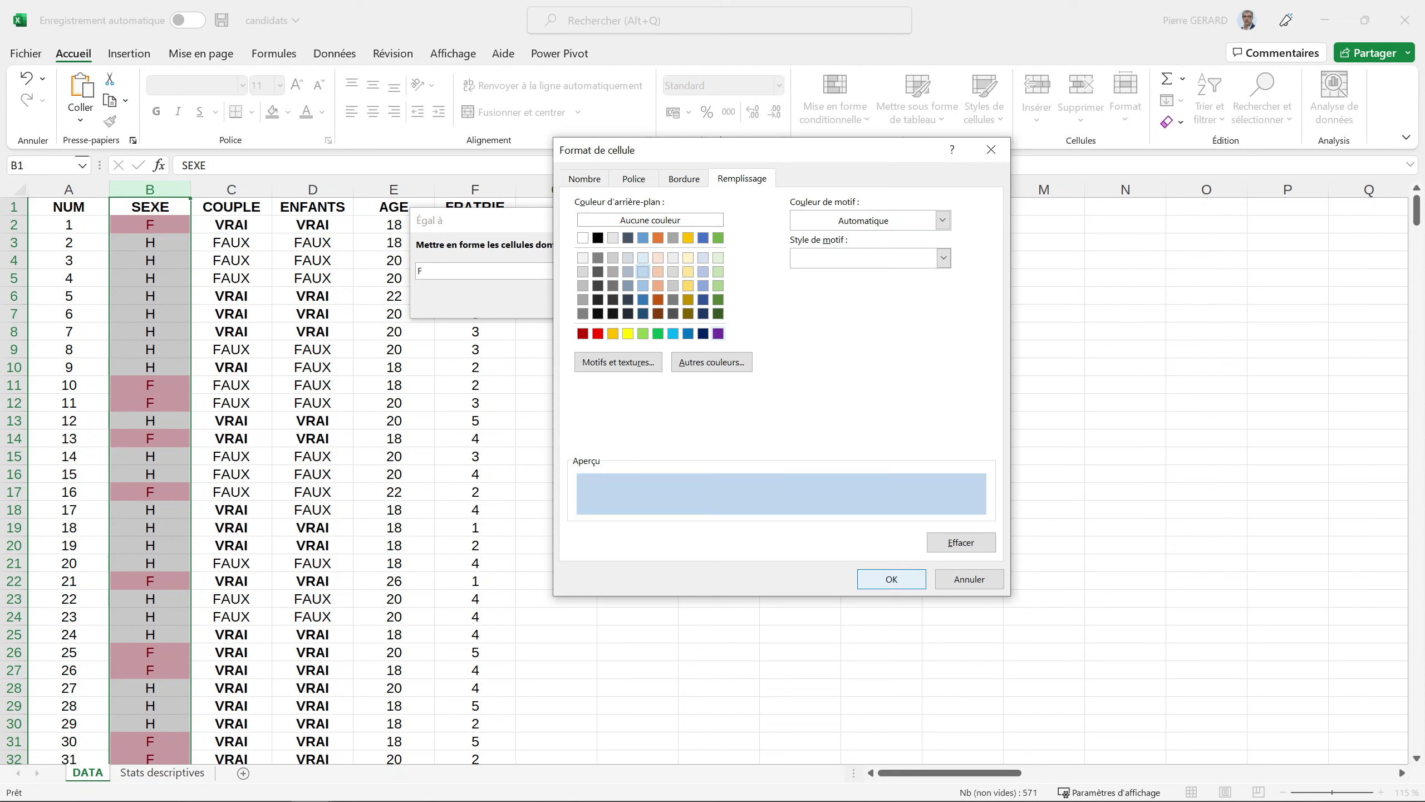
left_click(892, 579)
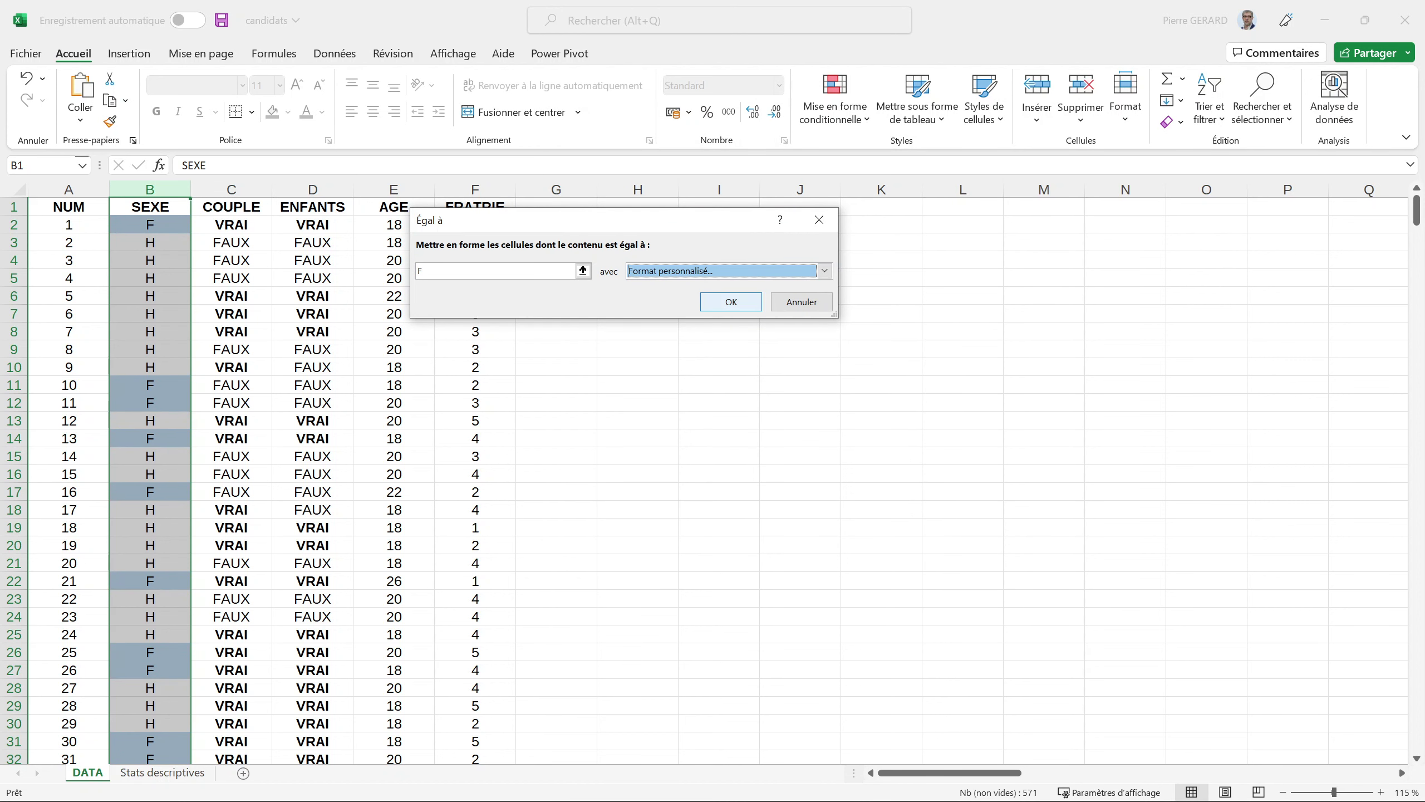
left_click(731, 302)
left_click(637, 348)
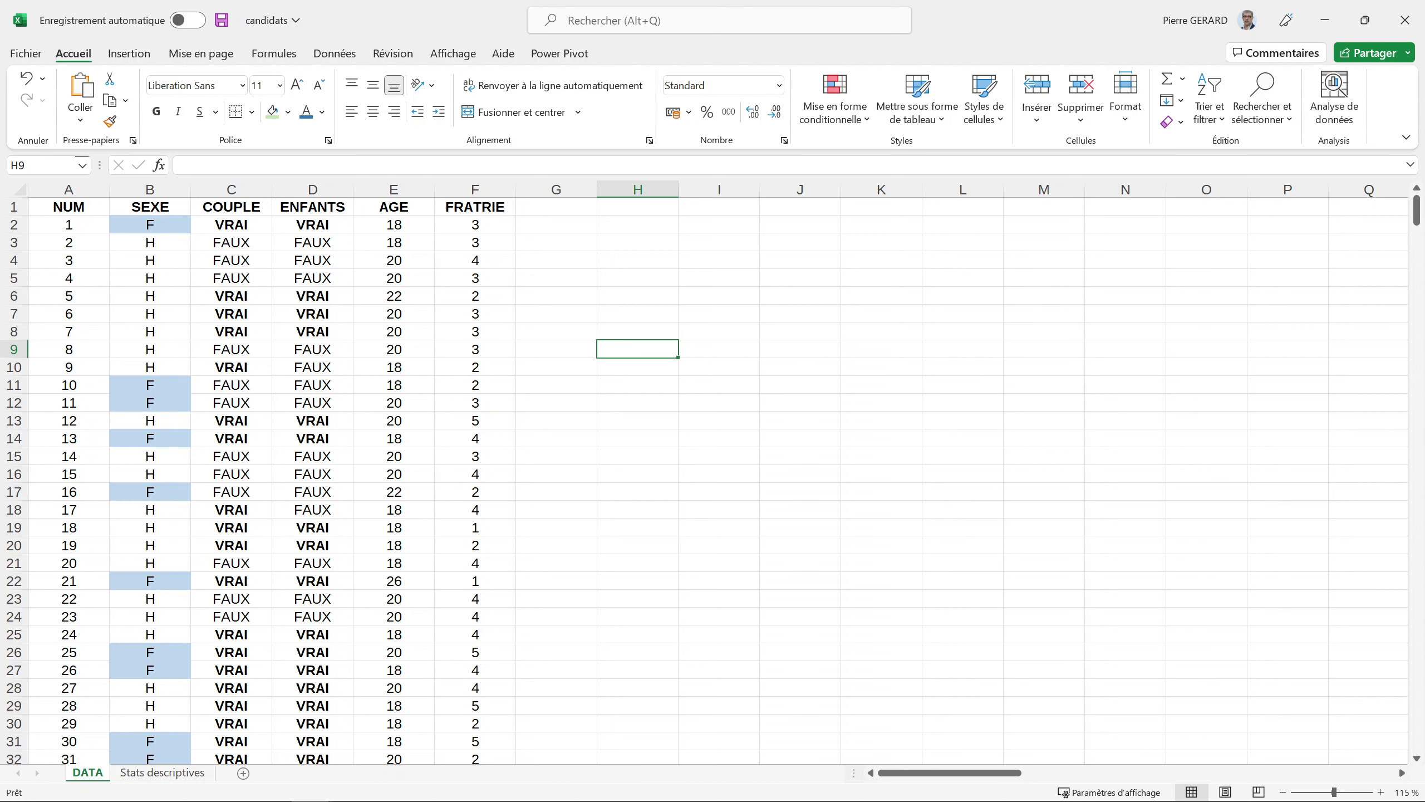
Step: Apply green solid-fill data bars to the AGE column
left_click(393, 189)
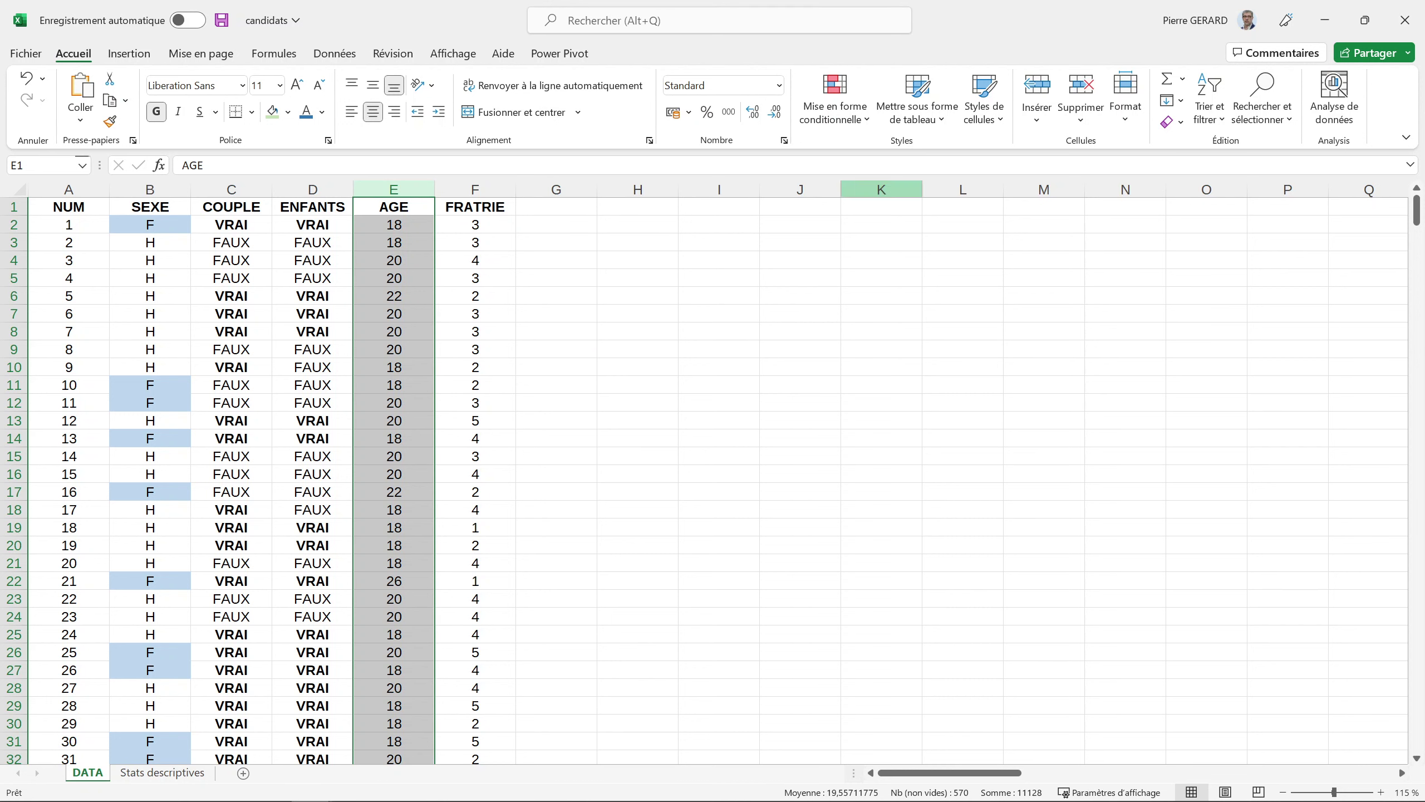
left_click(834, 100)
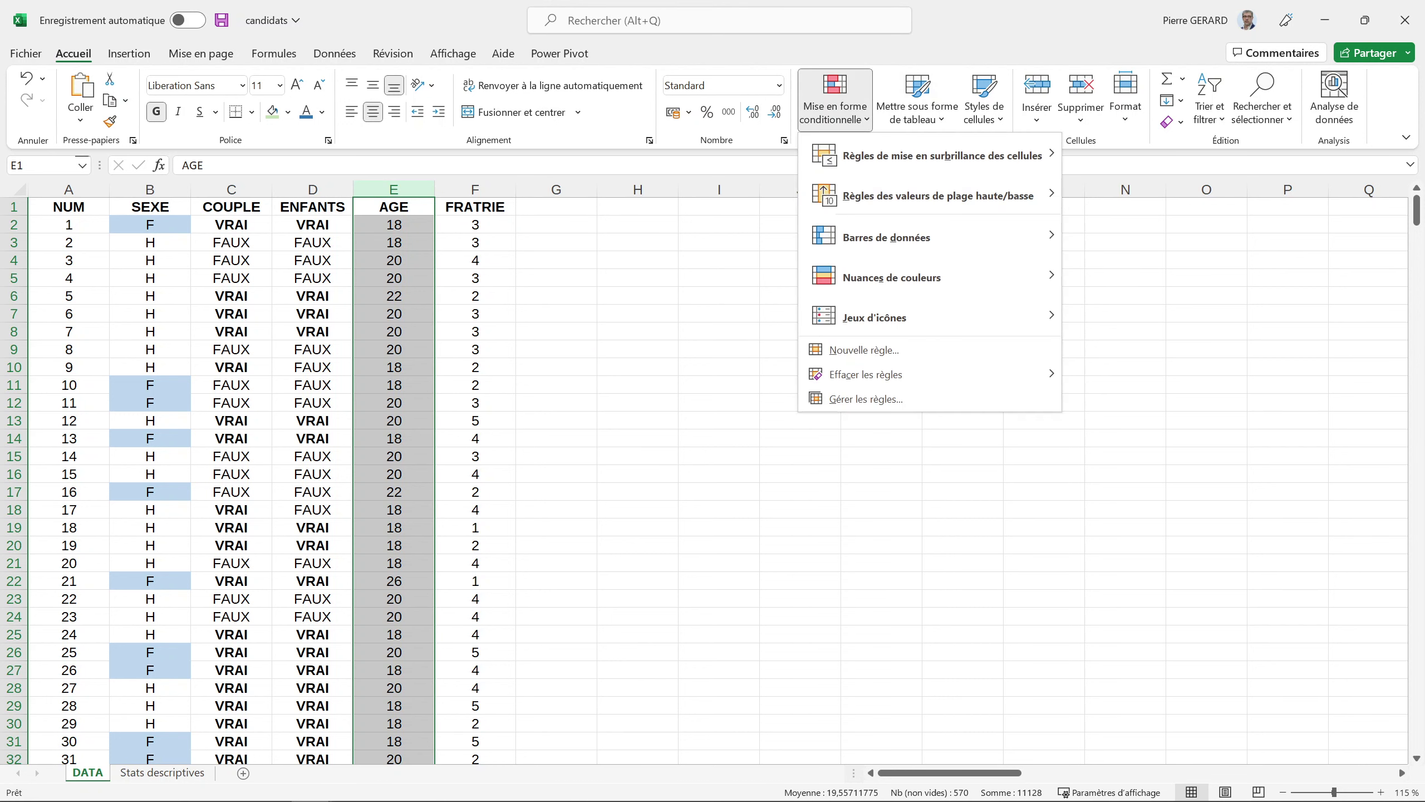
mouse_move(886, 237)
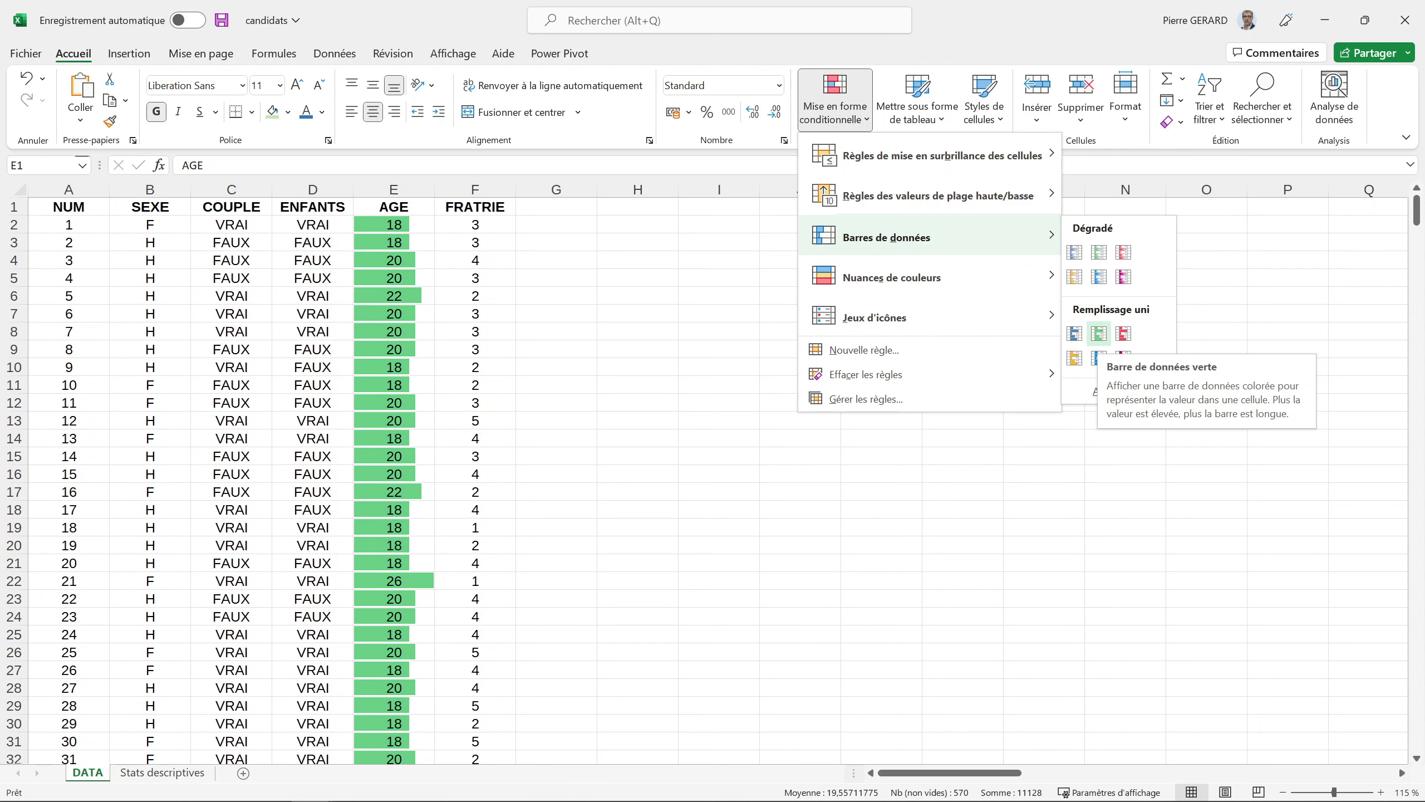
left_click(1098, 333)
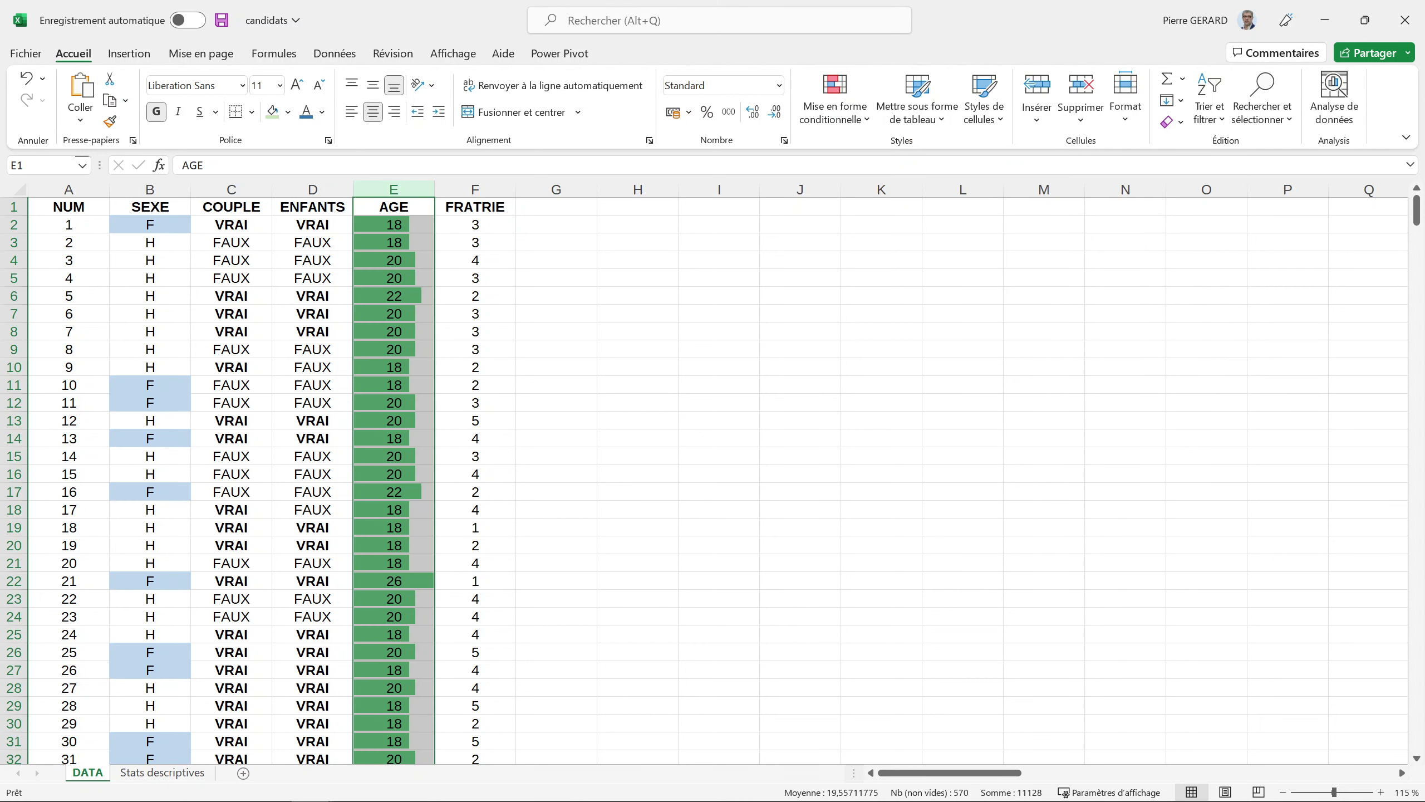
Step: Apply the "Vert - Blanc" color scale conditional formatting to the whole FRATRIE column and deselect it
left_click(719, 384)
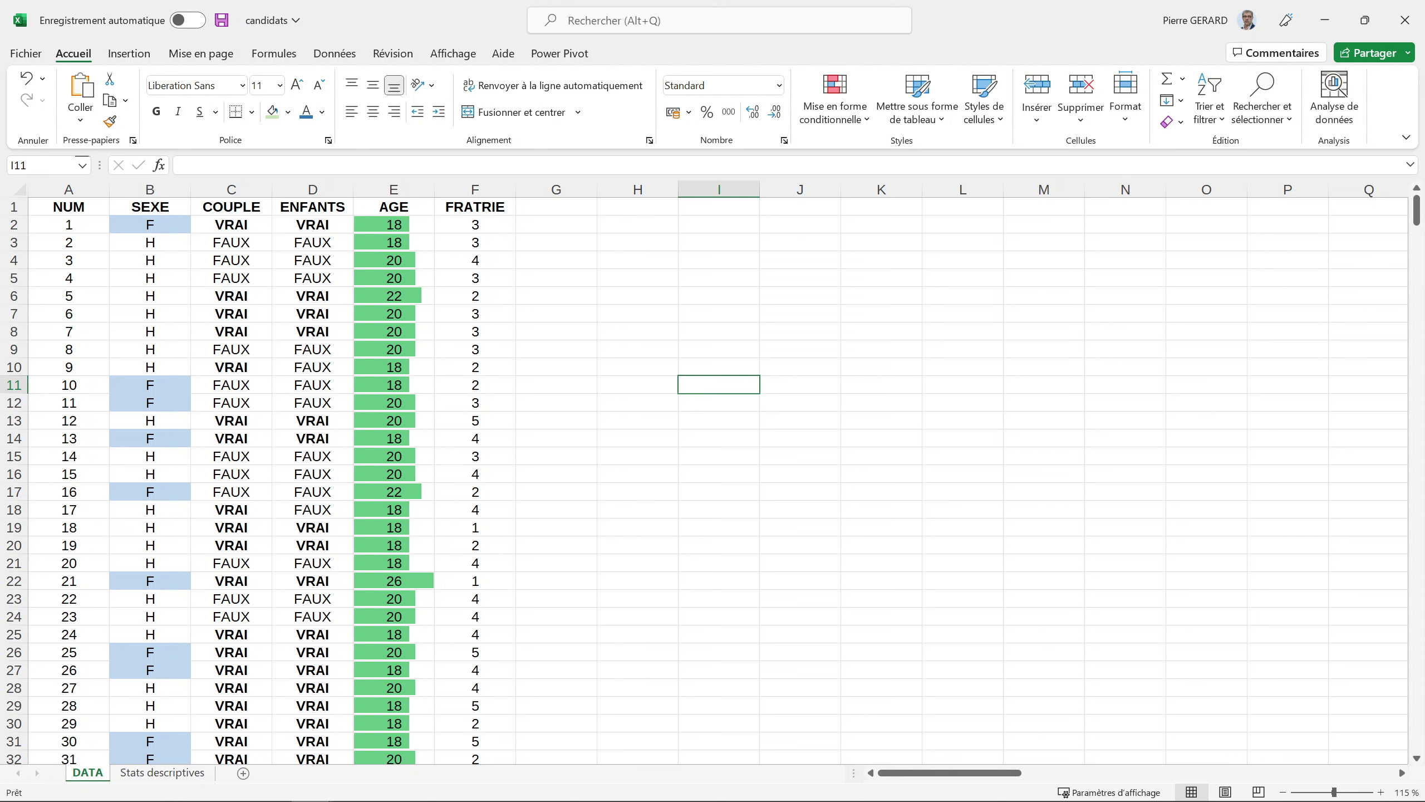
scroll(382, 481, "down", 4)
scroll(381, 481, "up", 4)
left_click(475, 190)
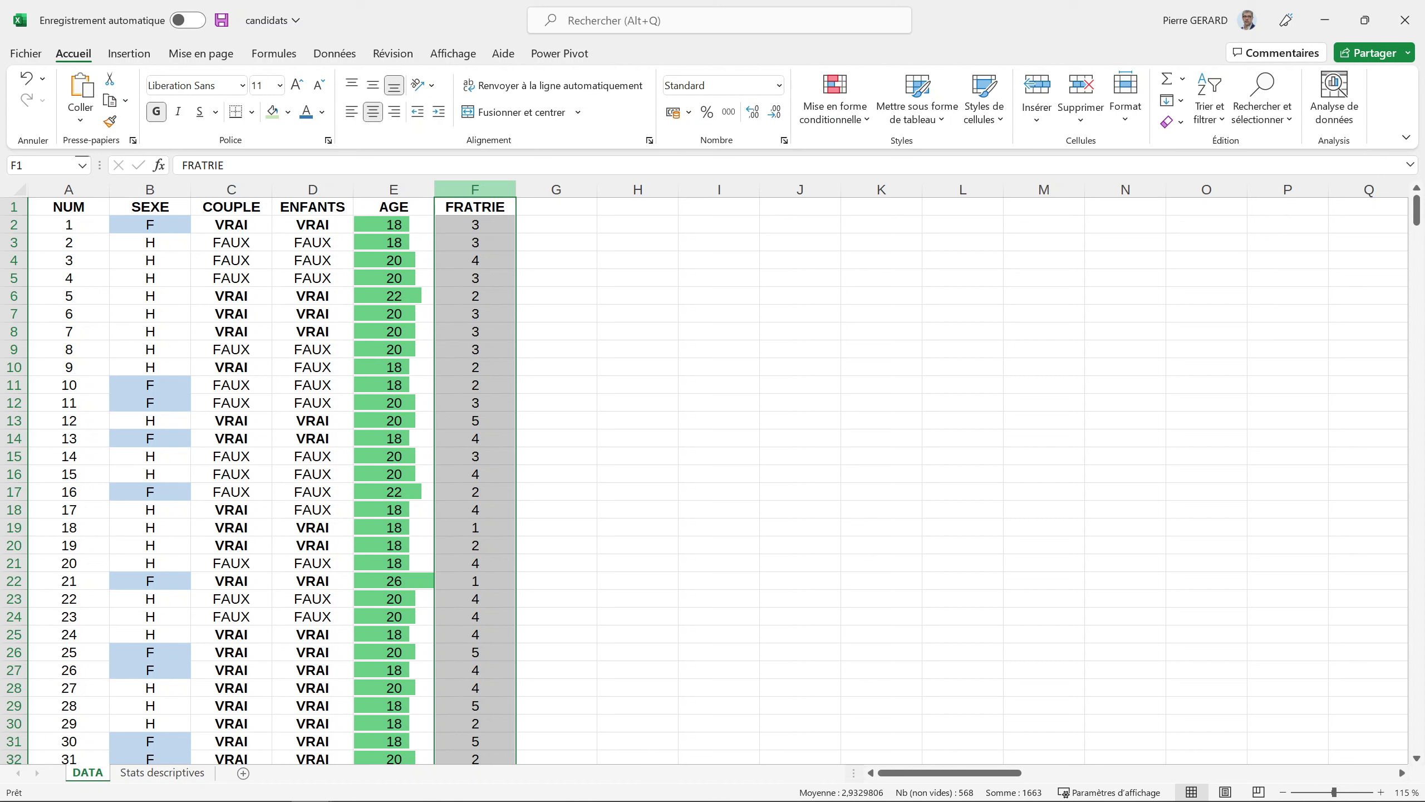
left_click(835, 99)
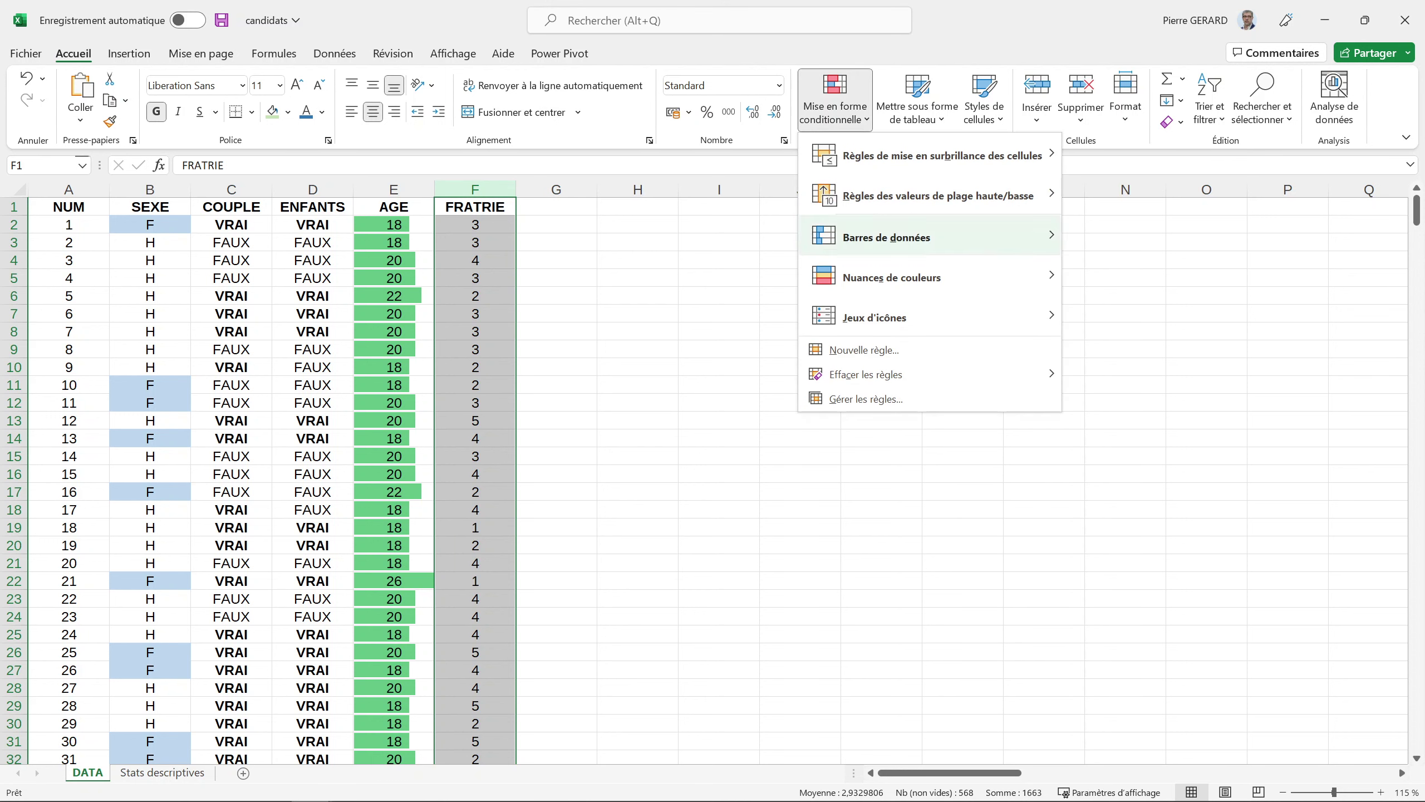
mouse_move(909, 277)
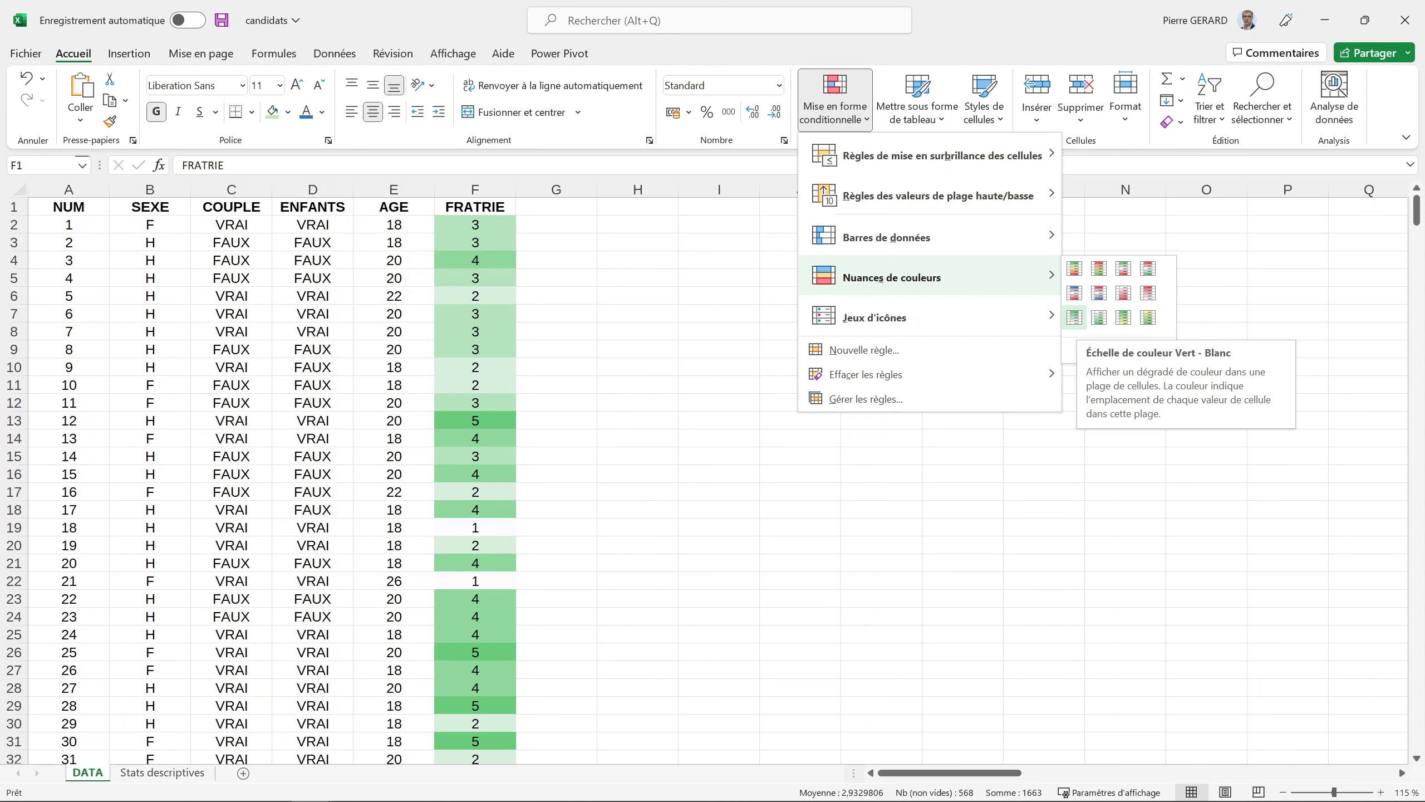
left_click(1074, 317)
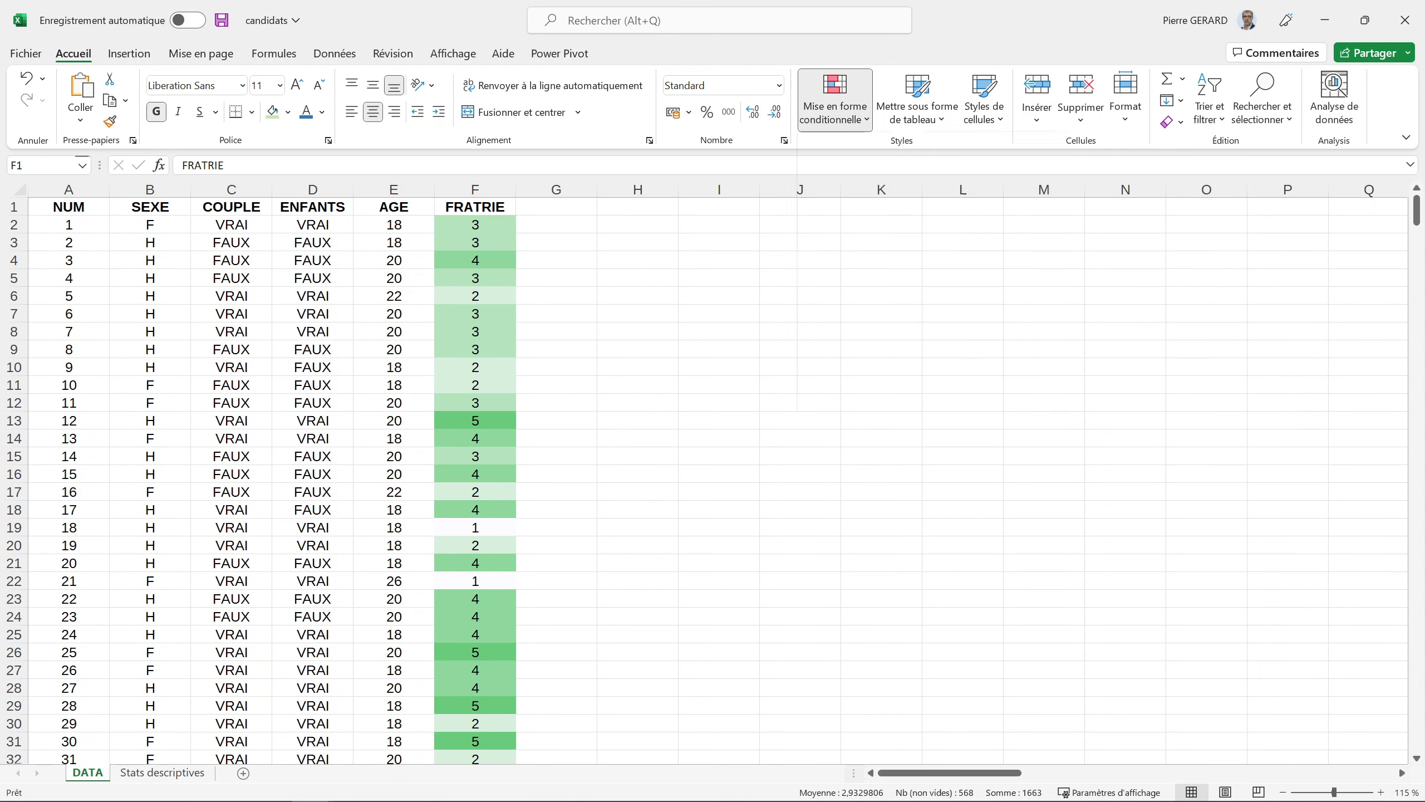
left_click(637, 384)
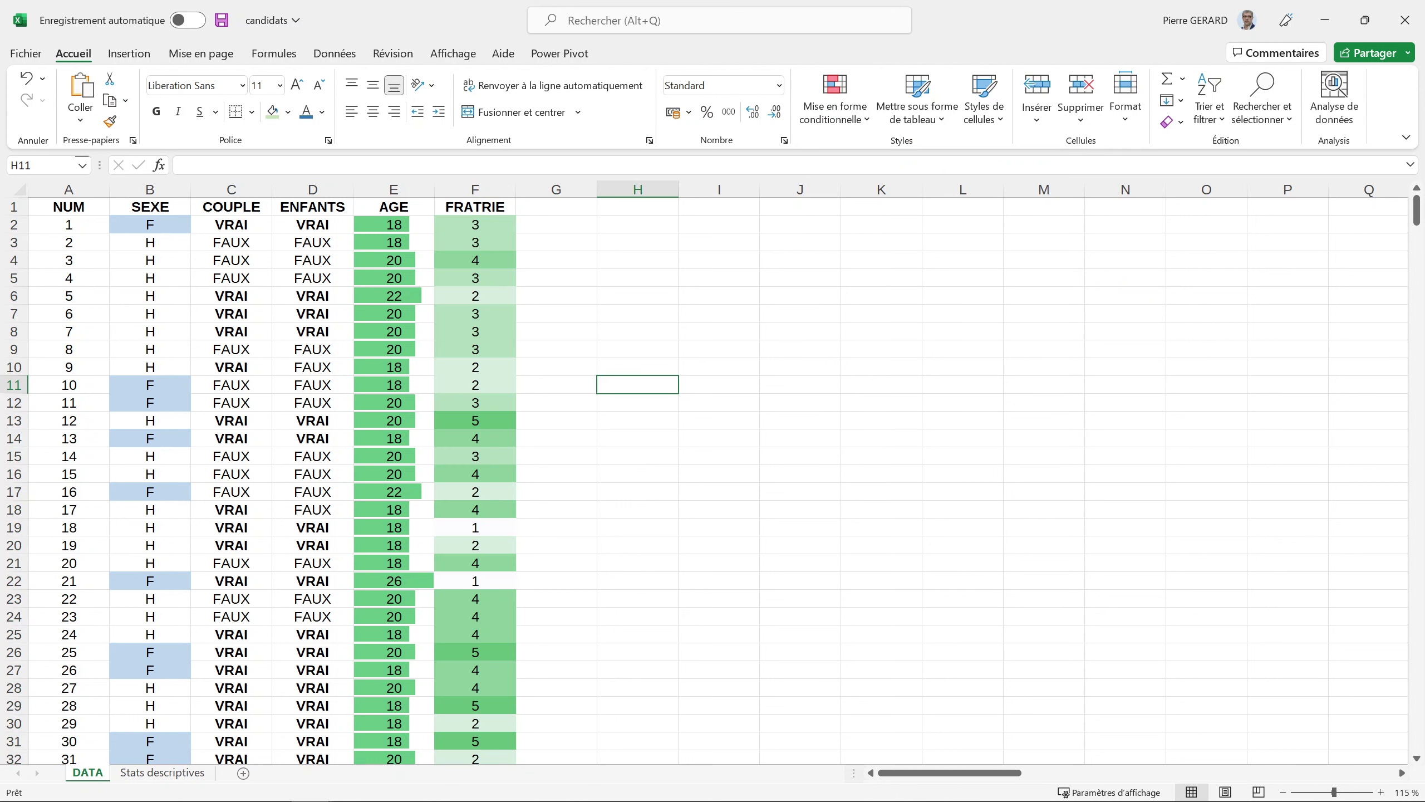